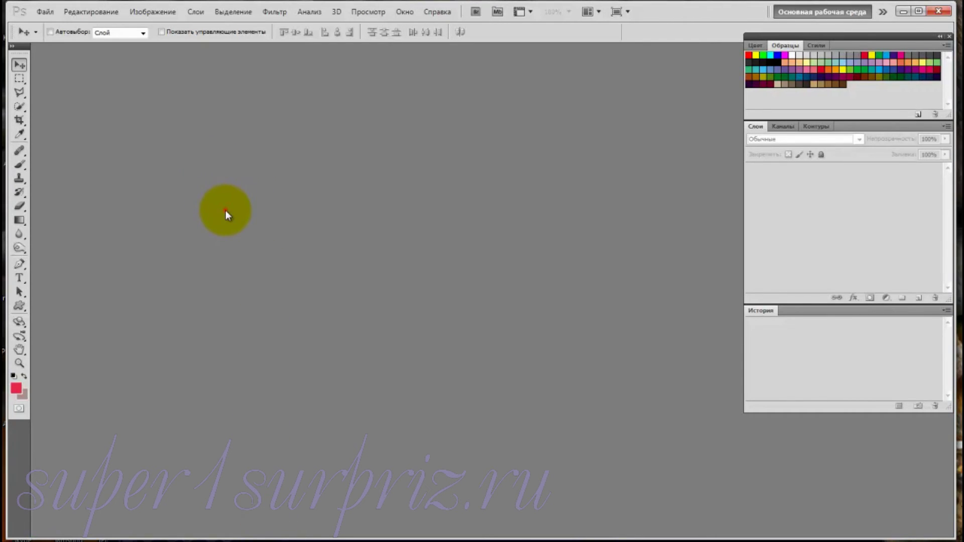
Create a new 500 × 500 px, 72 ppi, RGB 8-bit document with a Transparent background.
left_click(45, 12)
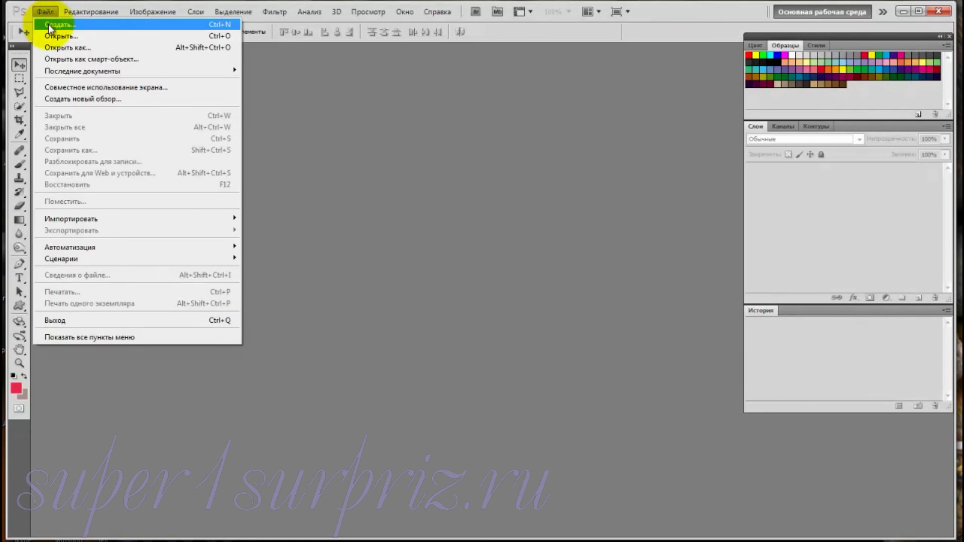
left_click(50, 25)
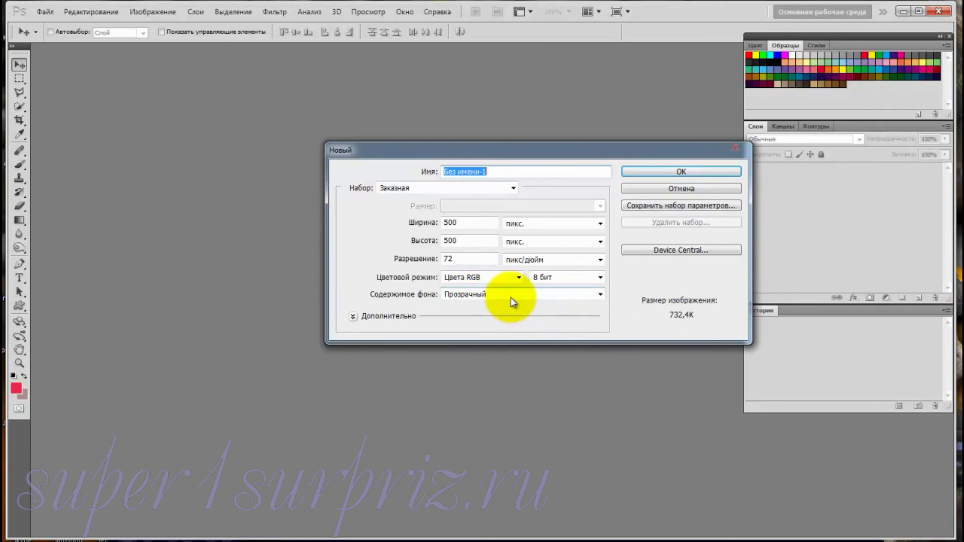
left_click(671, 172)
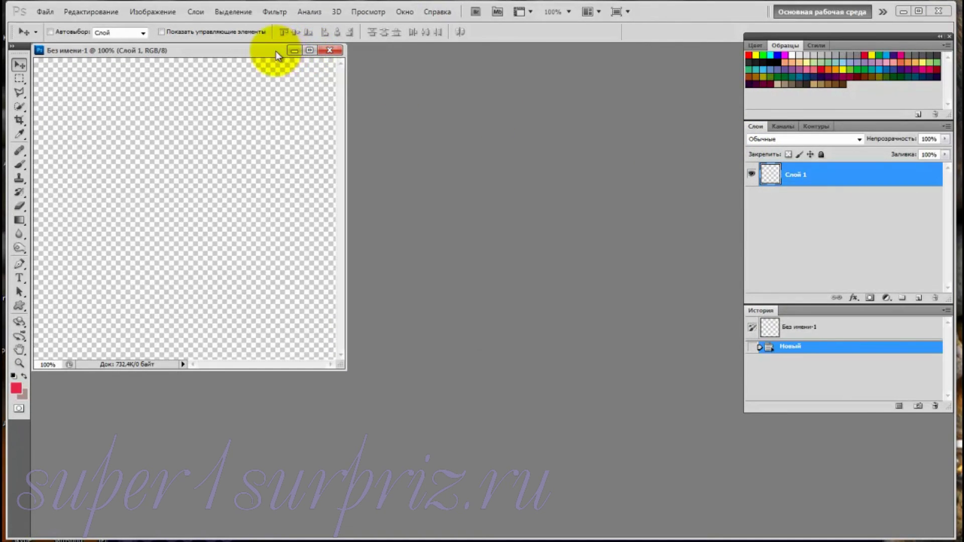
Draw a large heart across the canvas with the Custom Shape tool's heart shape.
left_click_drag(275, 50, 464, 82)
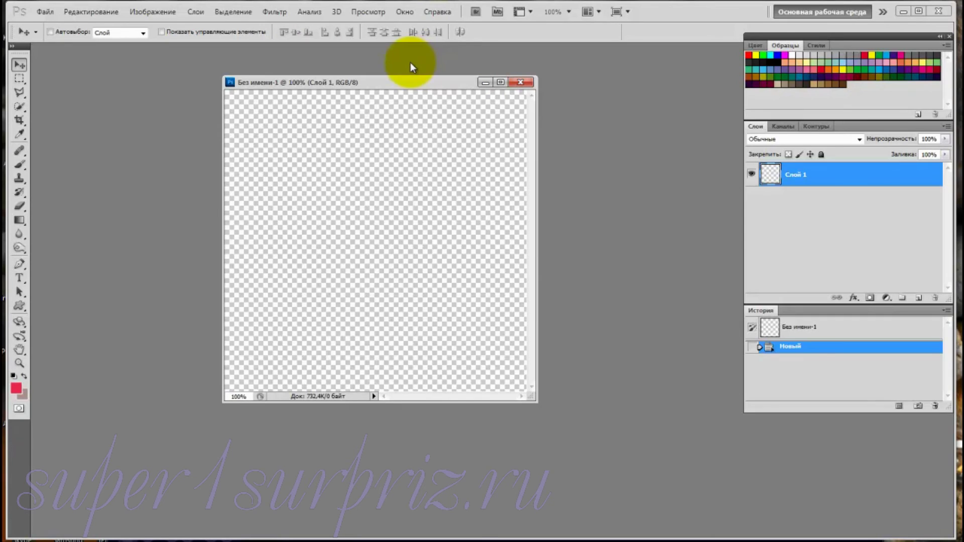
left_click(20, 305)
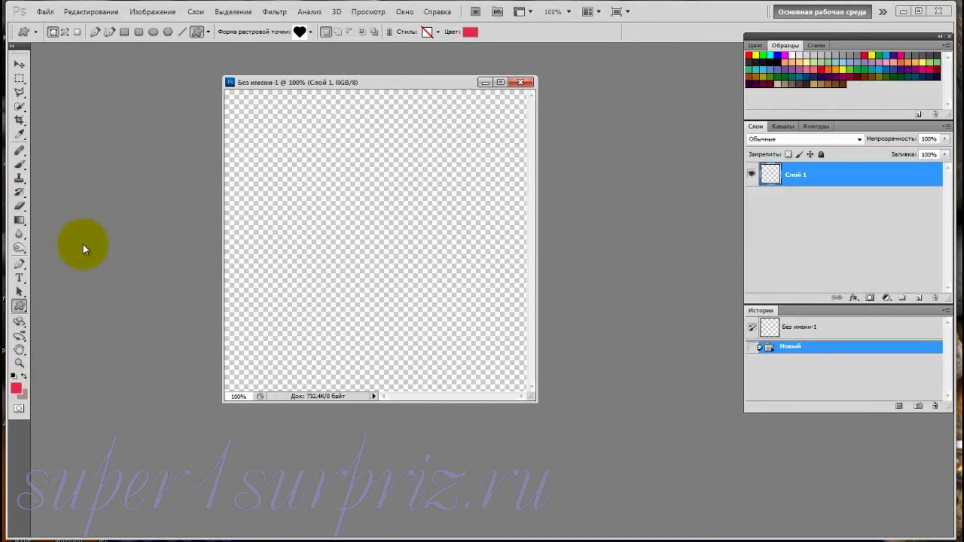
left_click(302, 33)
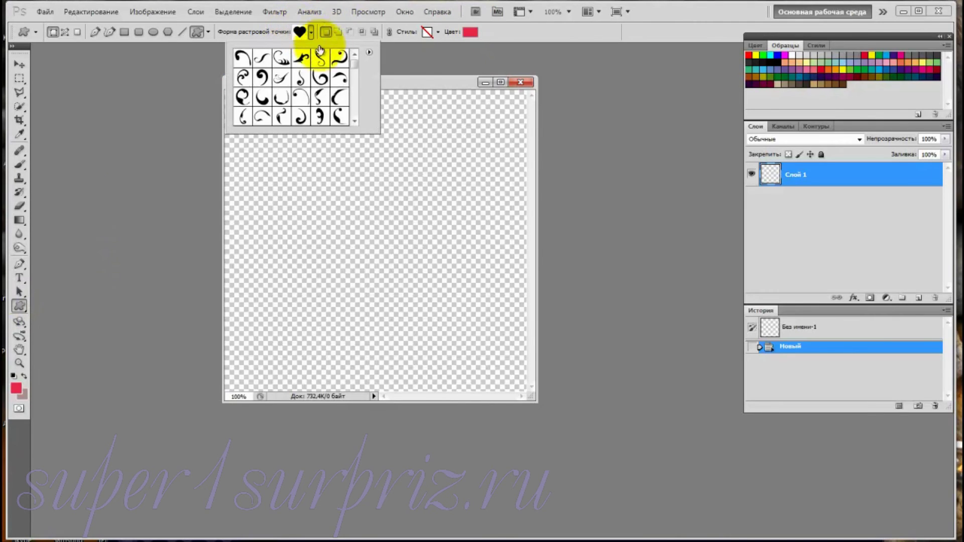
left_click(424, 45)
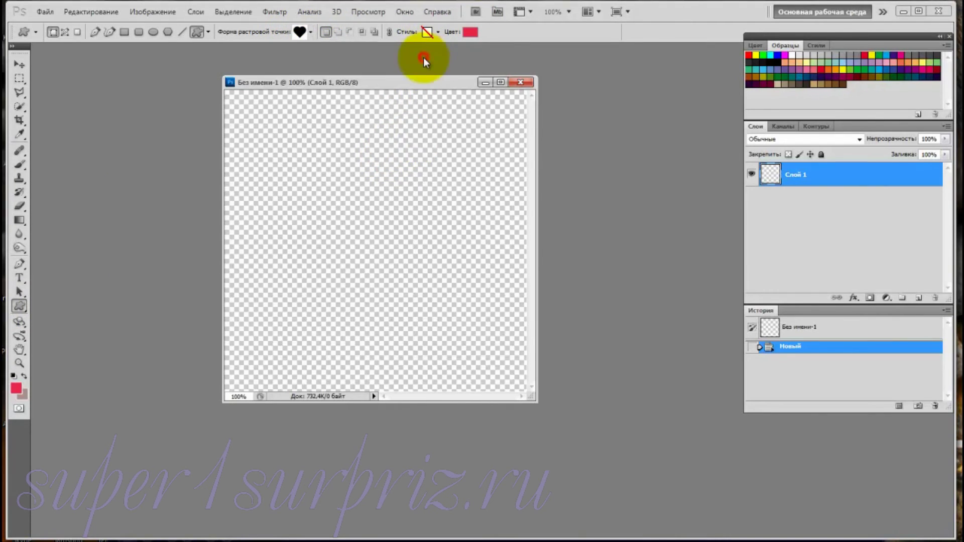
left_click_drag(279, 143, 490, 529)
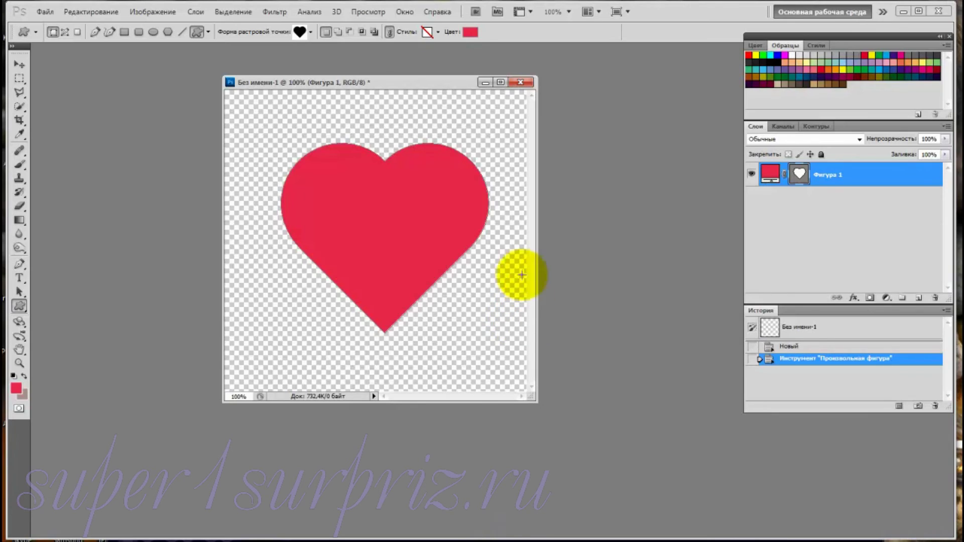
Centre the heart shape on the canvas with the Move tool.
left_click(21, 62)
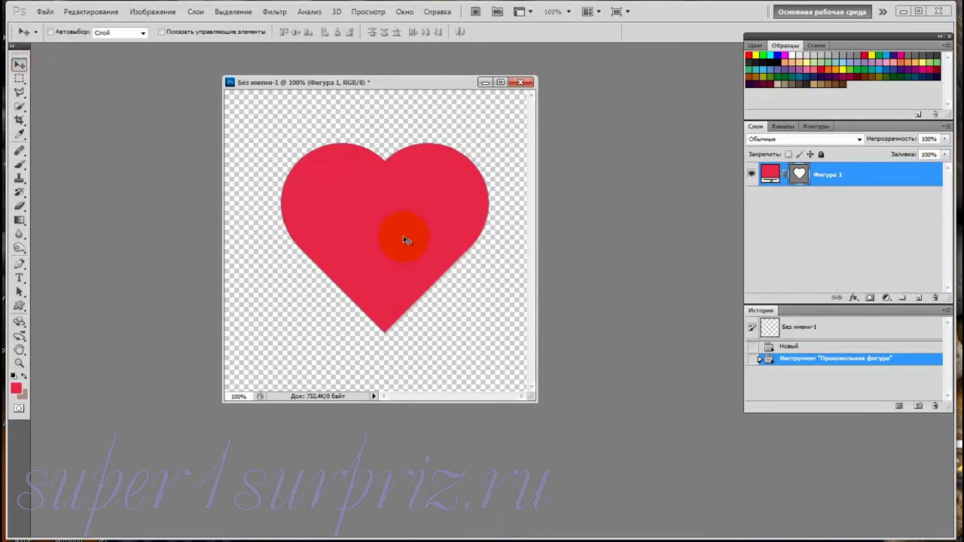
left_click_drag(404, 236, 396, 249)
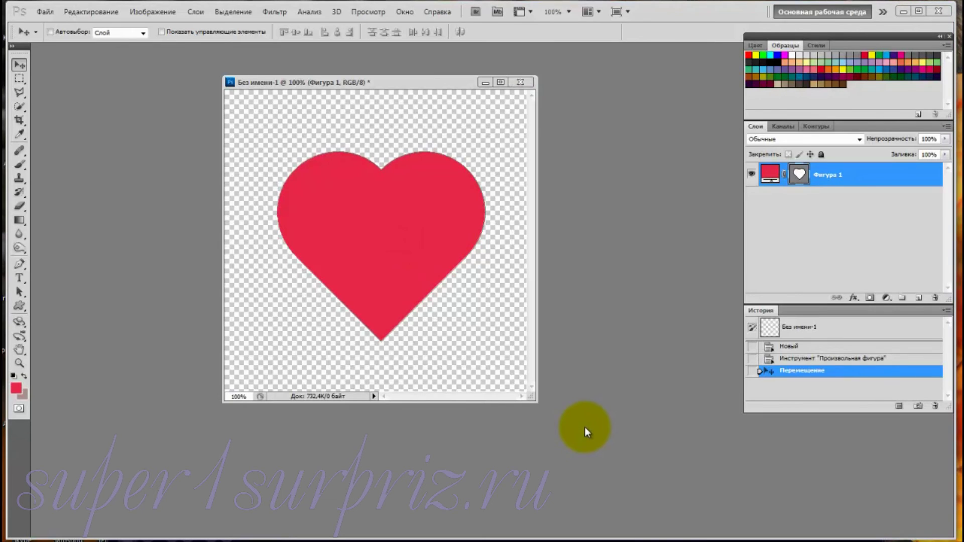
left_click(363, 178)
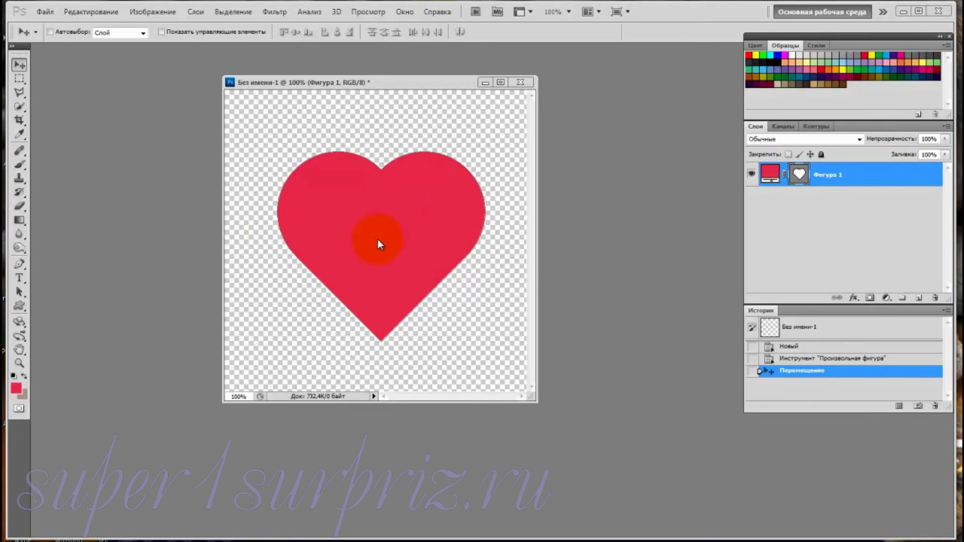
left_click(44, 12)
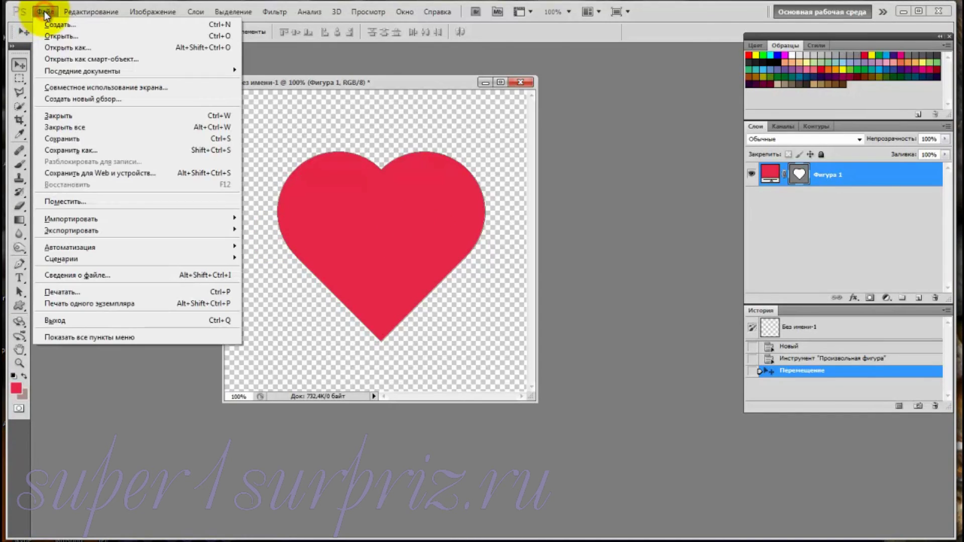
Create a second blank transparent document and move its window over the first.
left_click(49, 25)
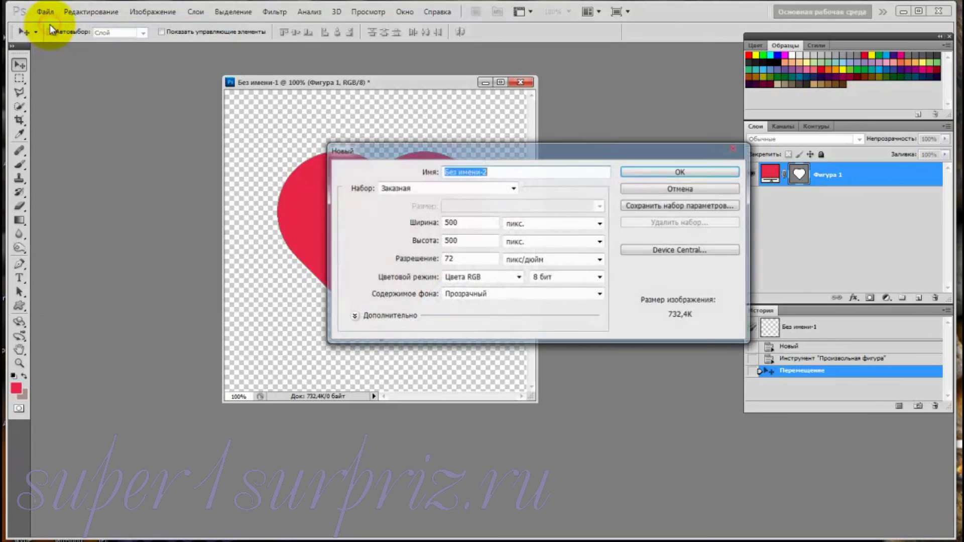
left_click(662, 173)
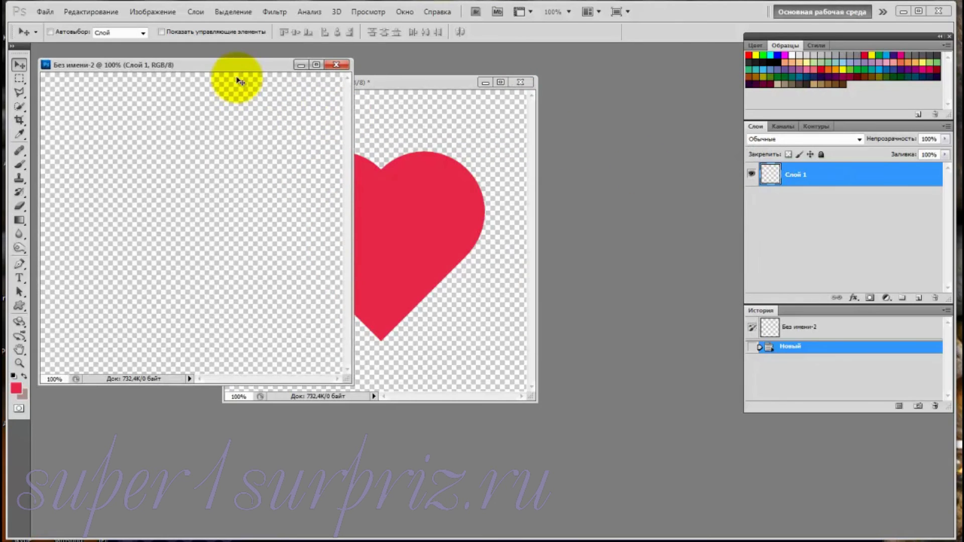
mouse_move(238, 65)
left_mouse_down()
mouse_move(428, 110)
mouse_move(457, 156)
mouse_move(469, 153)
left_mouse_up()
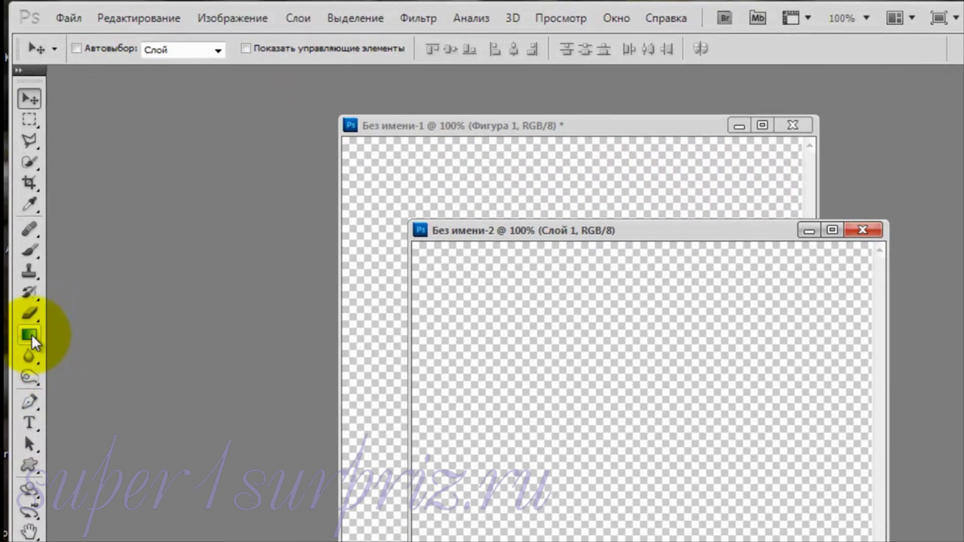
Set up a deep-pink to light-pink gradient in the Gradient tool's editor.
left_click(31, 333)
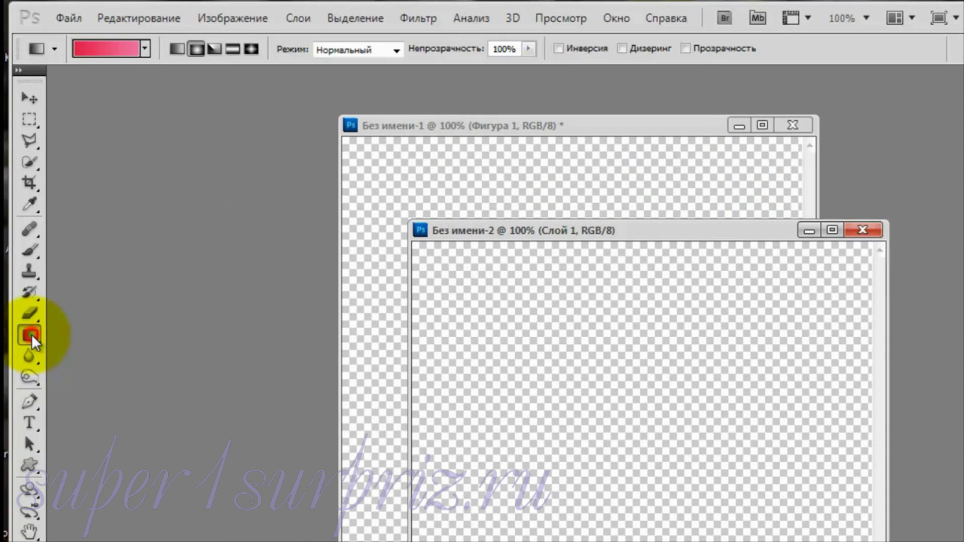
key("i")
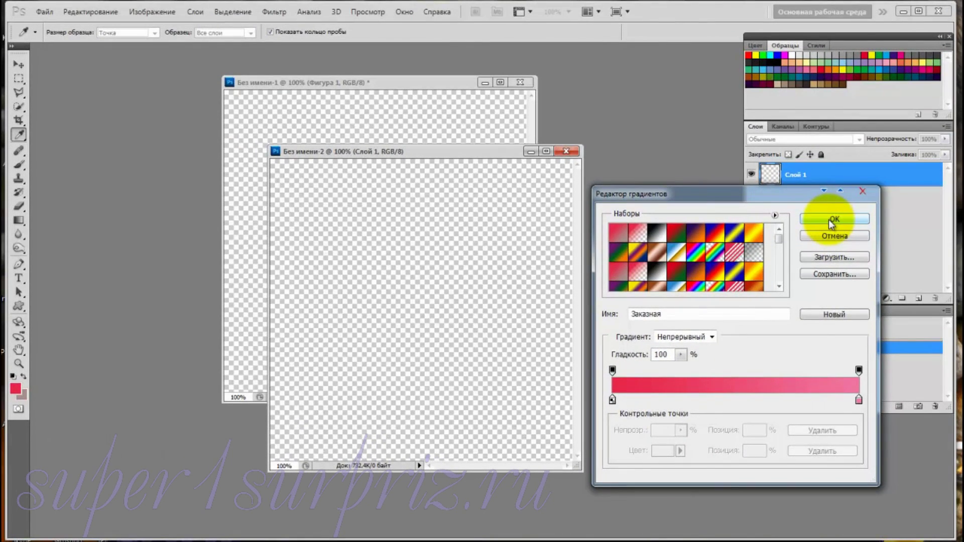
left_click(833, 220)
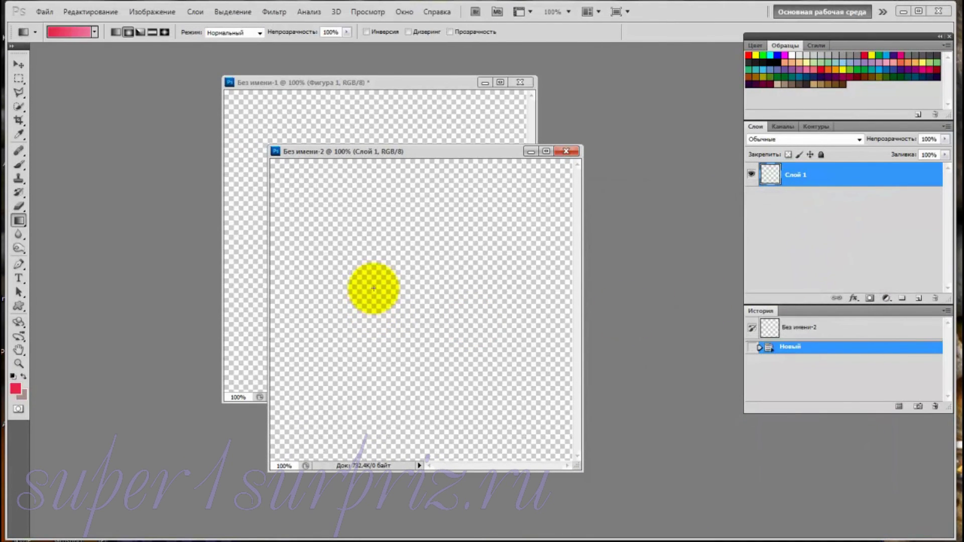
Fill the second canvas with a radial pink gradient dragged from upper left to lower right.
left_click(129, 33)
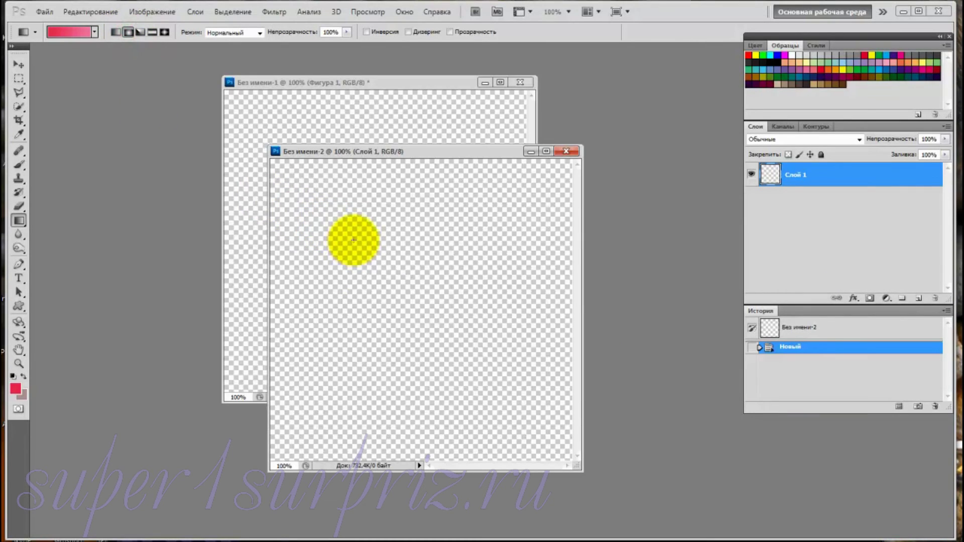
left_click_drag(346, 232, 506, 405)
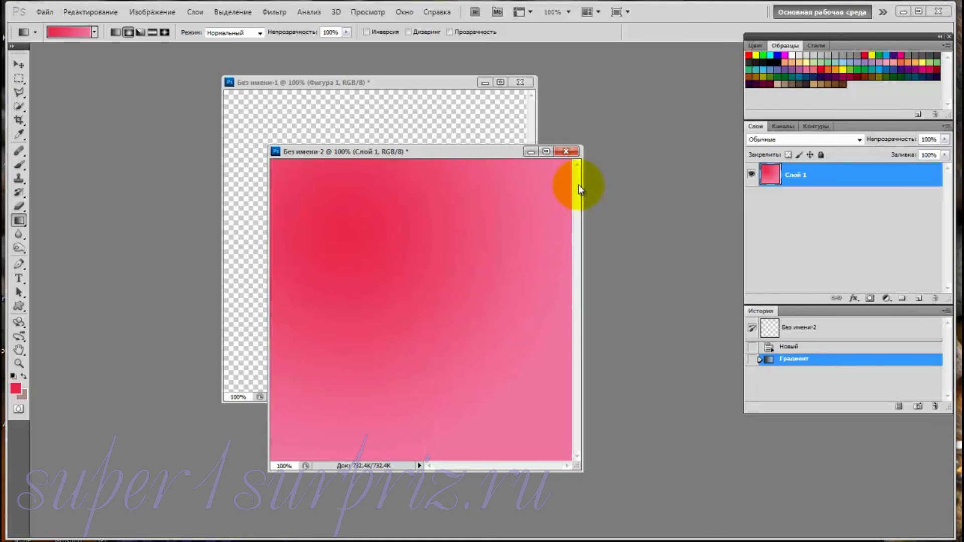
mouse_move(448, 151)
left_mouse_down()
mouse_move(358, 156)
mouse_move(348, 140)
left_mouse_up()
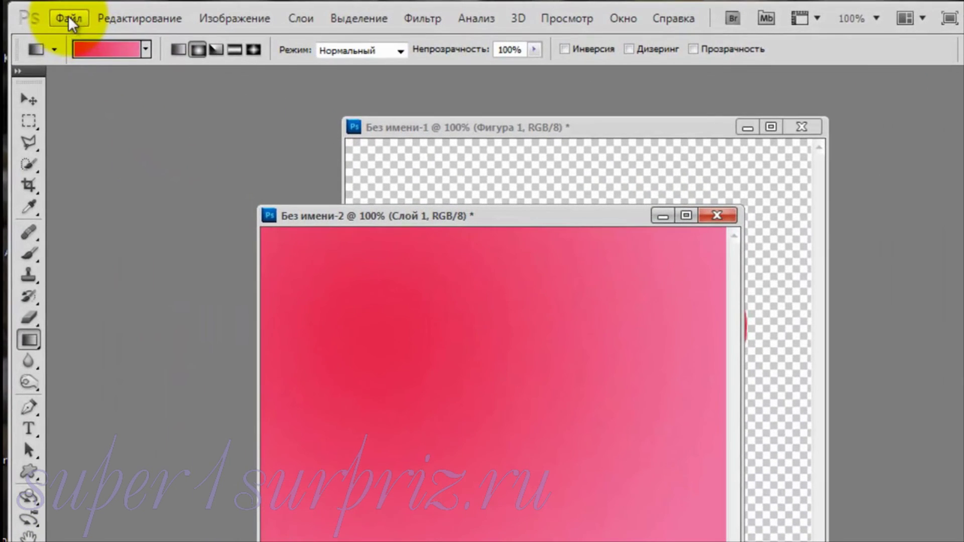
Save the gradient as JPEG '1' at quality 12, then close it without saving changes.
left_click(69, 18)
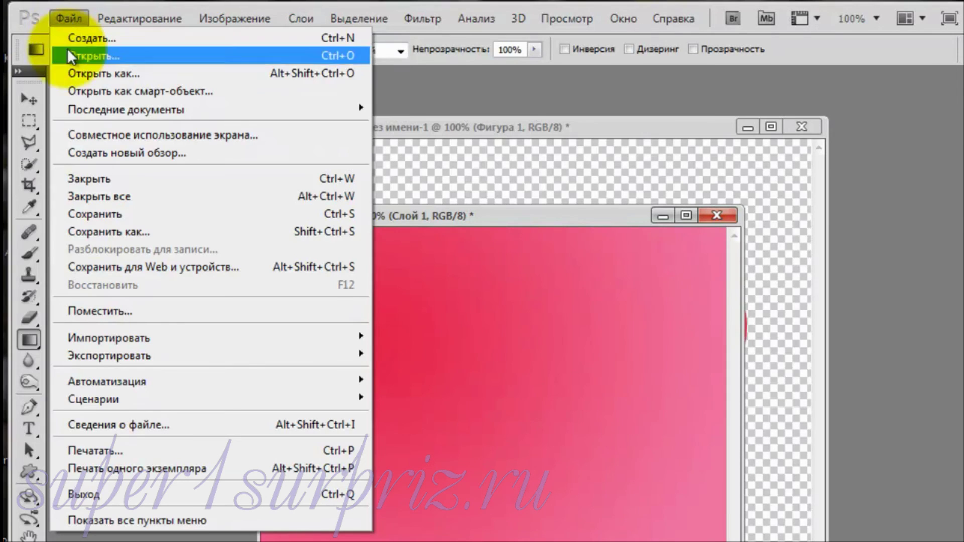
left_click(95, 231)
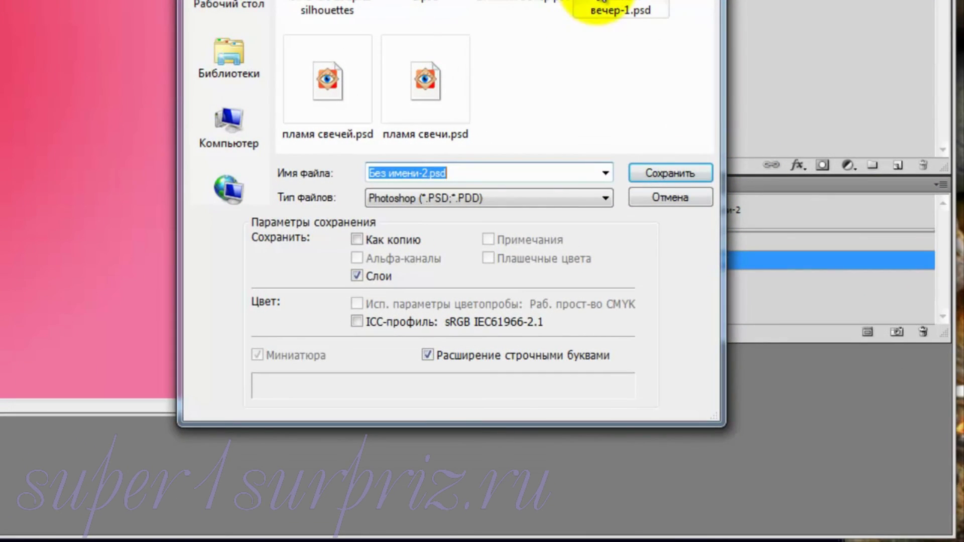
left_click(607, 197)
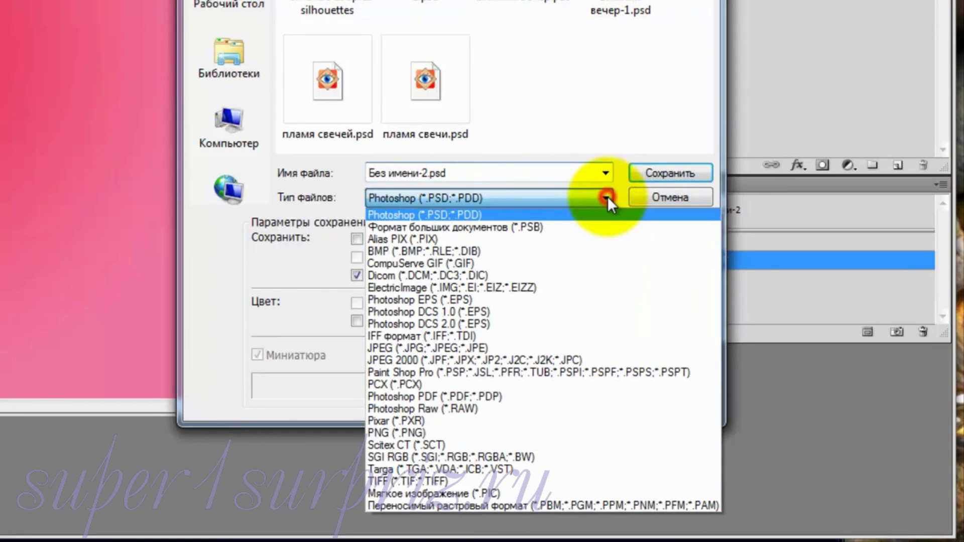
left_click(569, 348)
double_click(446, 173)
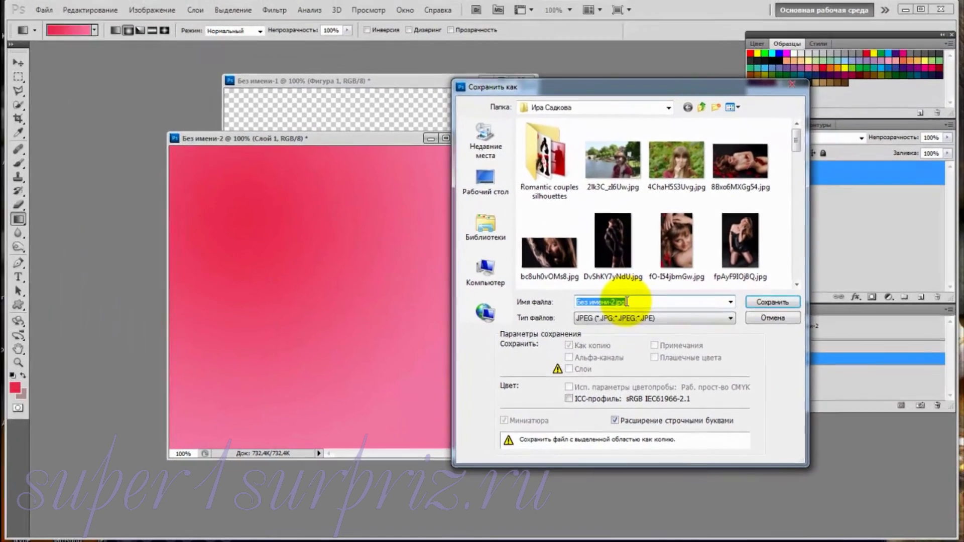
type("1")
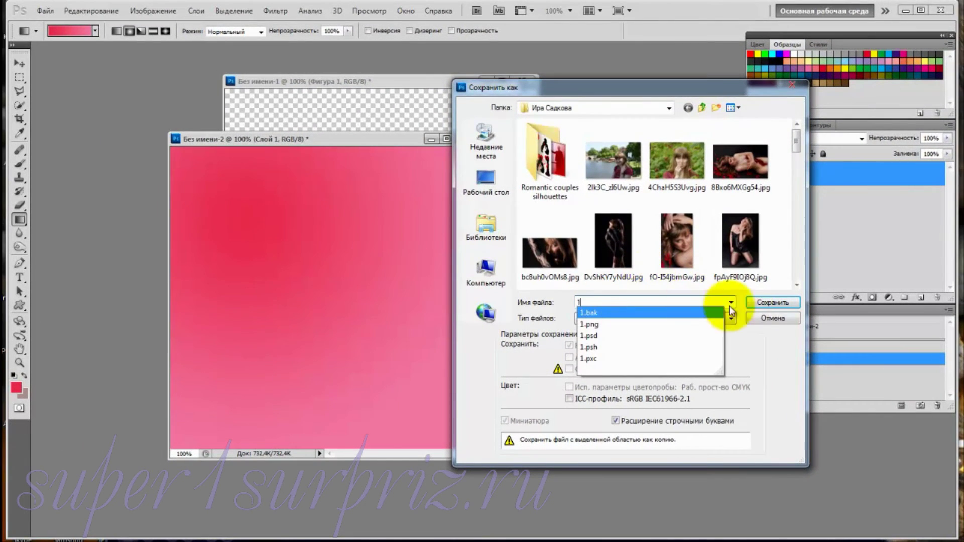
left_click(772, 303)
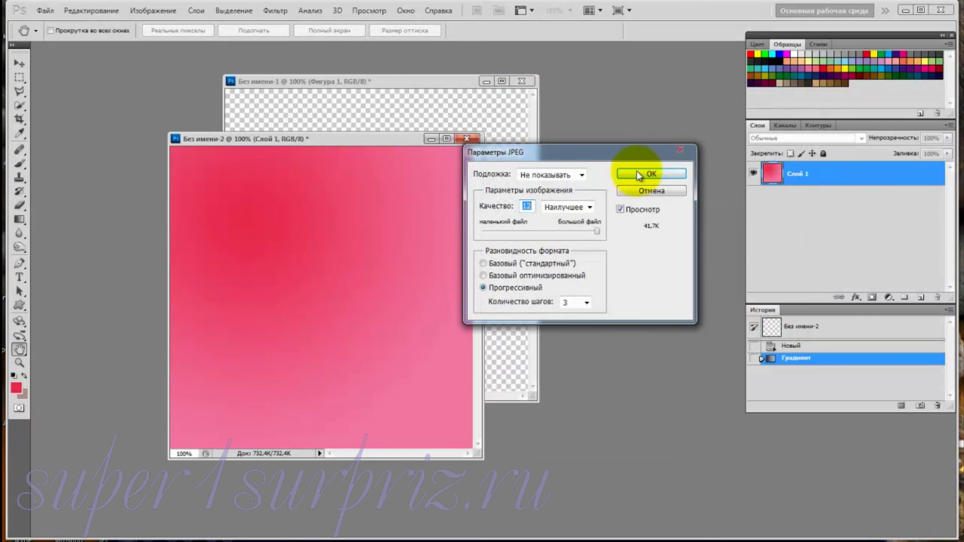
left_click(634, 172)
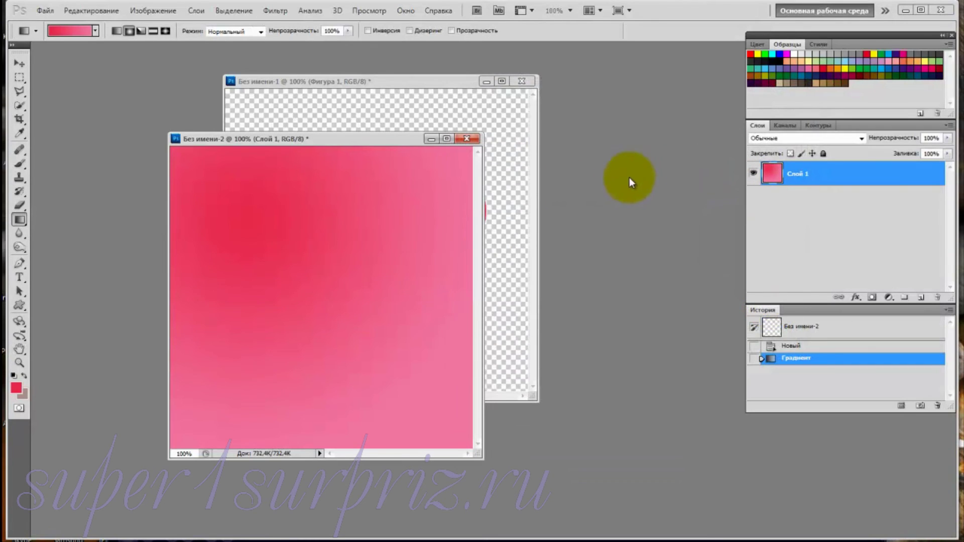
left_click(467, 141)
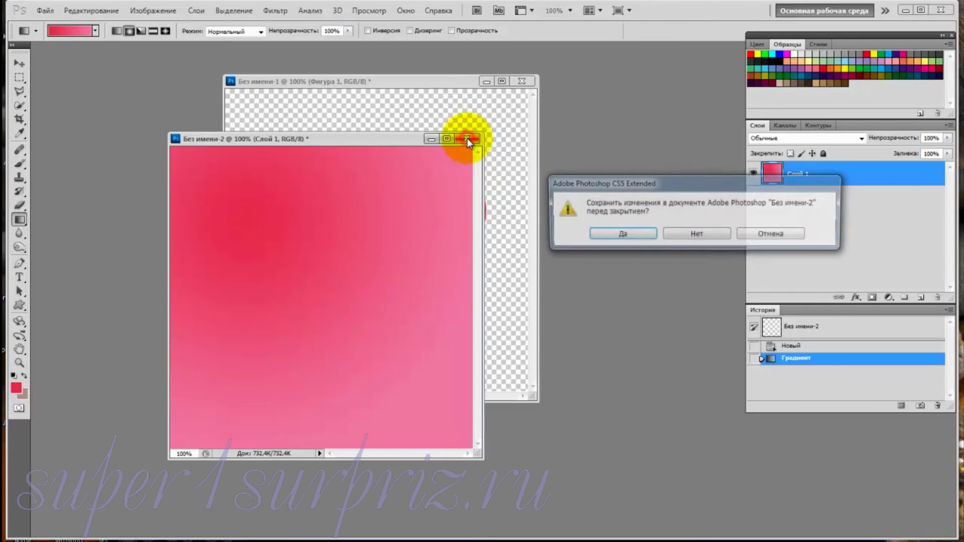
left_click(719, 233)
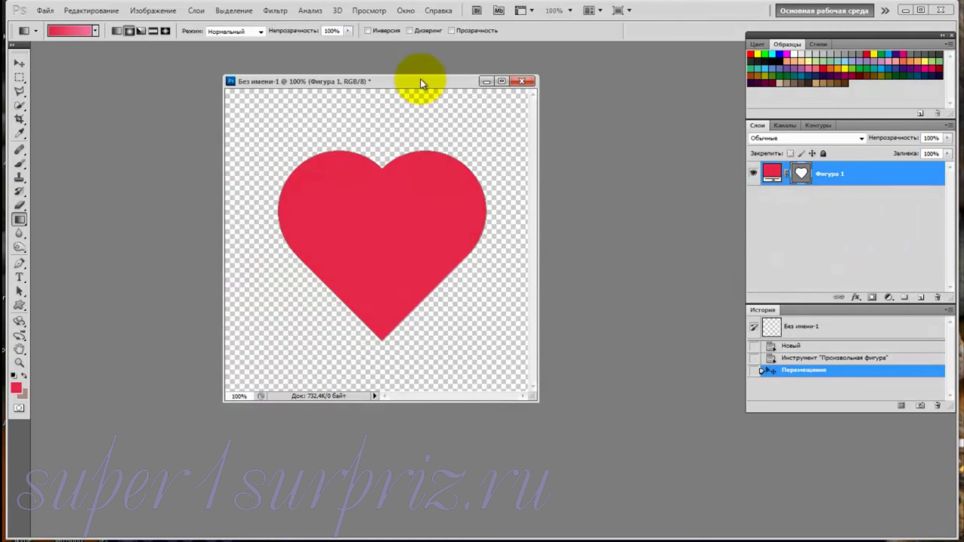
Create a 3D Repoussé object from the heart layer via the 3D panel, agreeing to rasterize.
left_click_drag(420, 79, 479, 89)
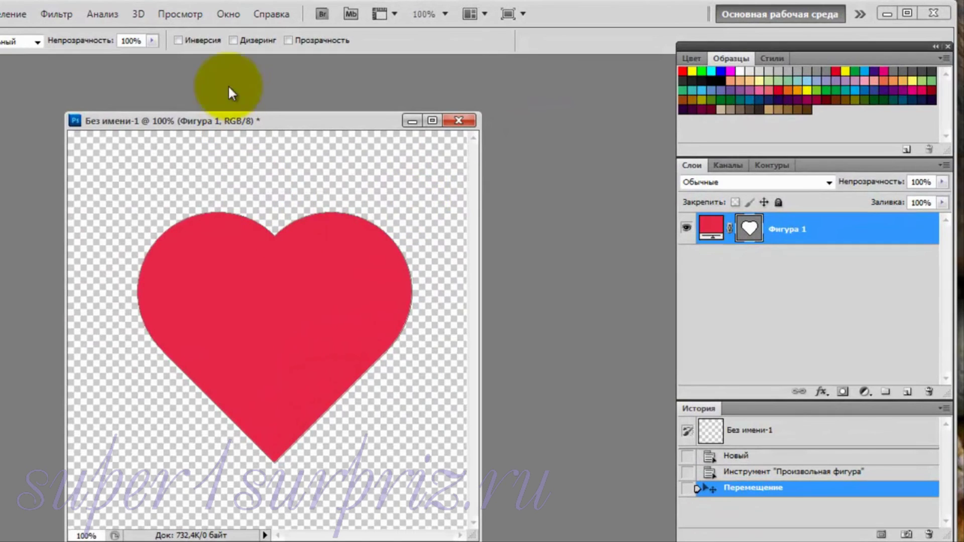
left_click(228, 15)
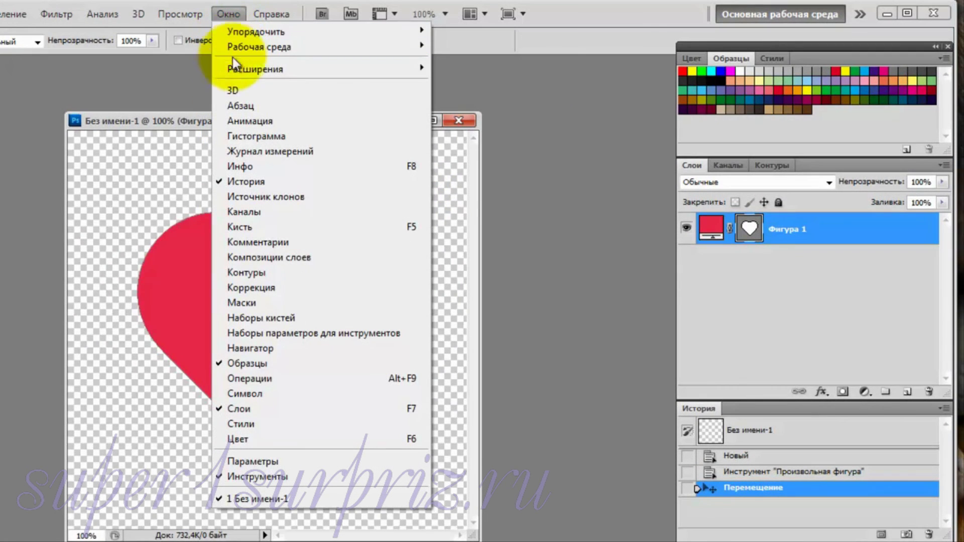
left_click(231, 88)
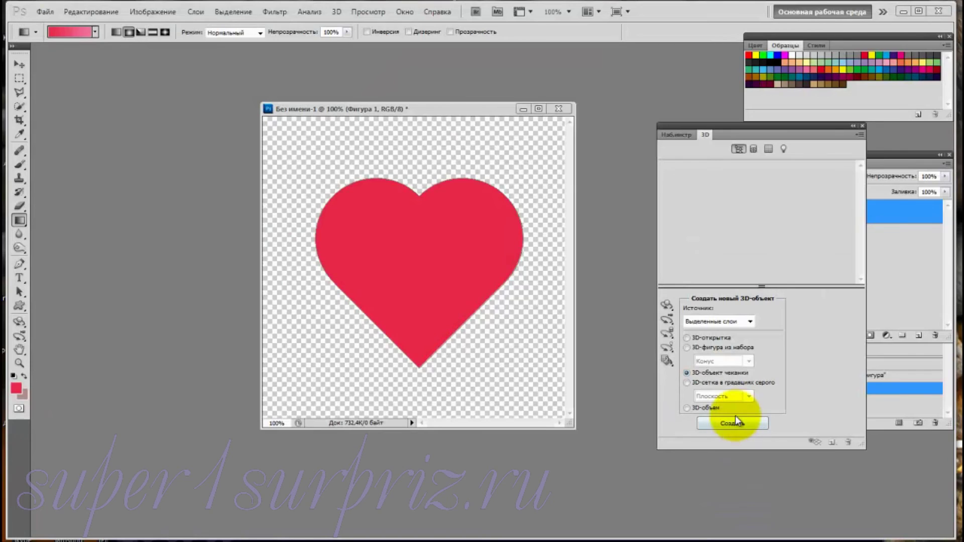
left_click(736, 424)
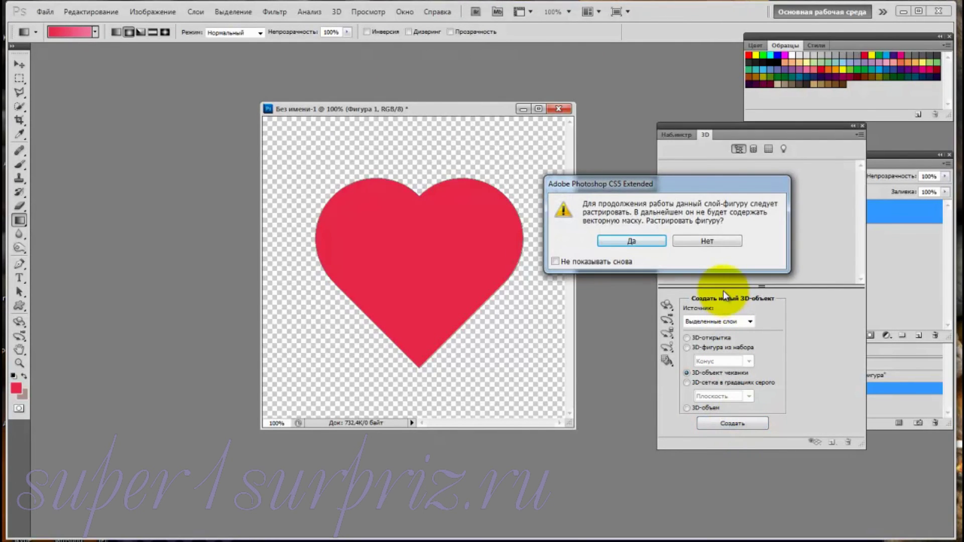
left_click(637, 241)
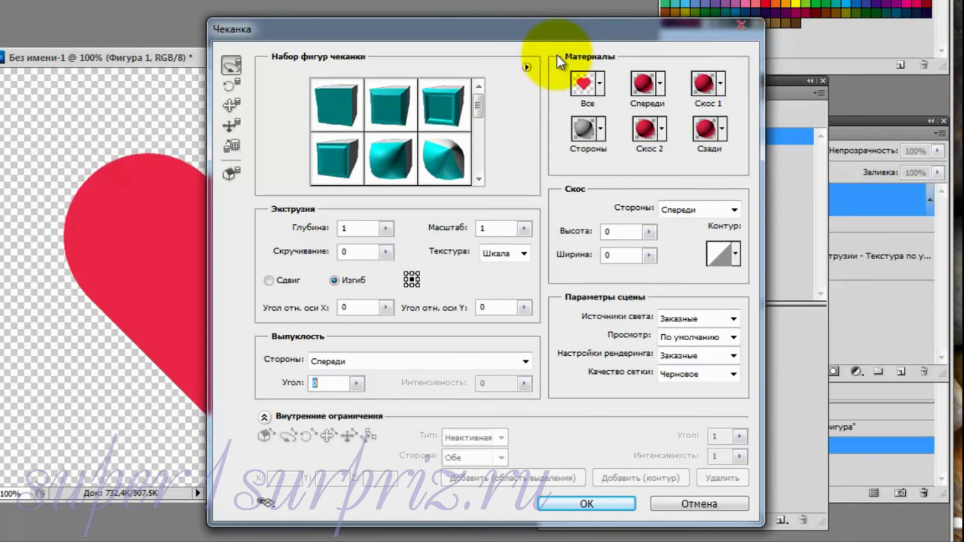
Apply the Inflate Repoussé preset to the heart and orbit it to see its extruded side.
left_click_drag(162, 53, 15, 38)
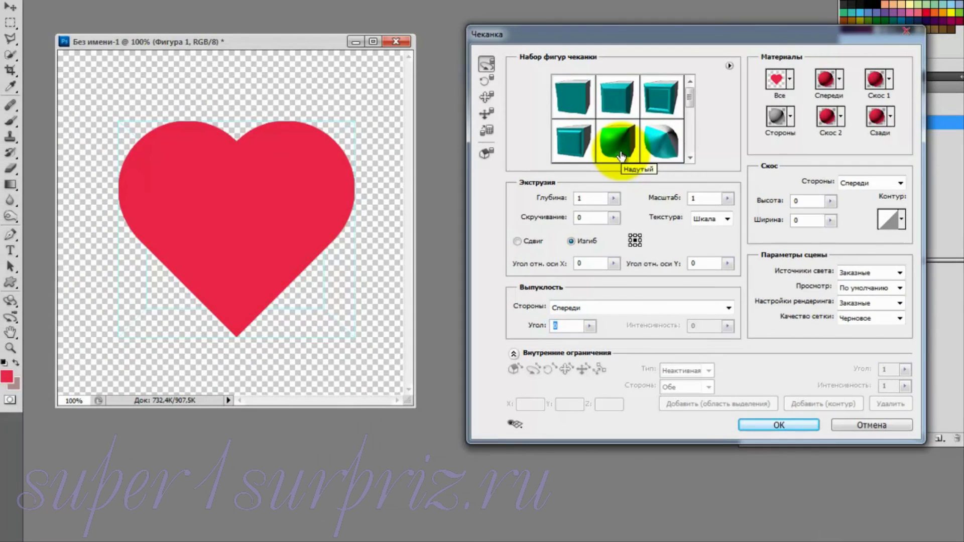
left_click(619, 147)
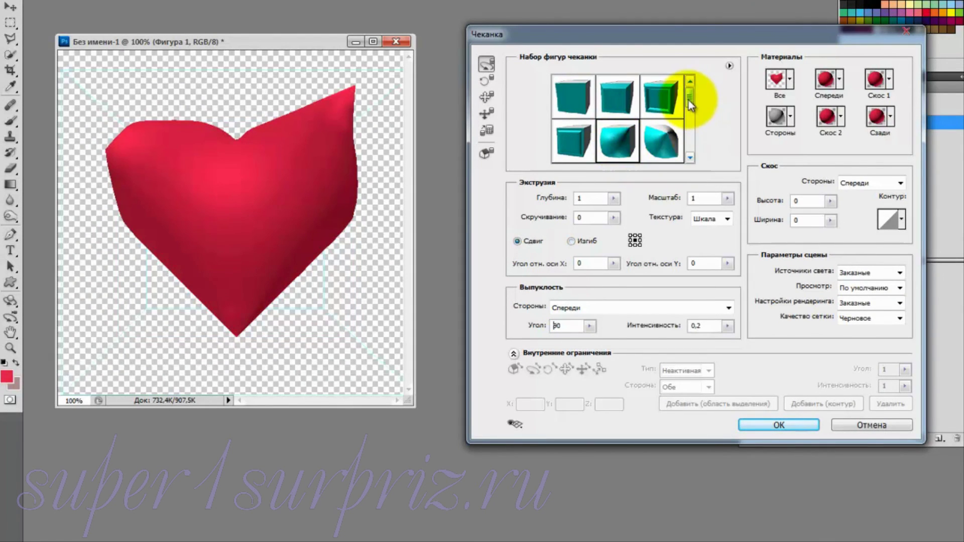
left_click_drag(687, 100, 688, 155)
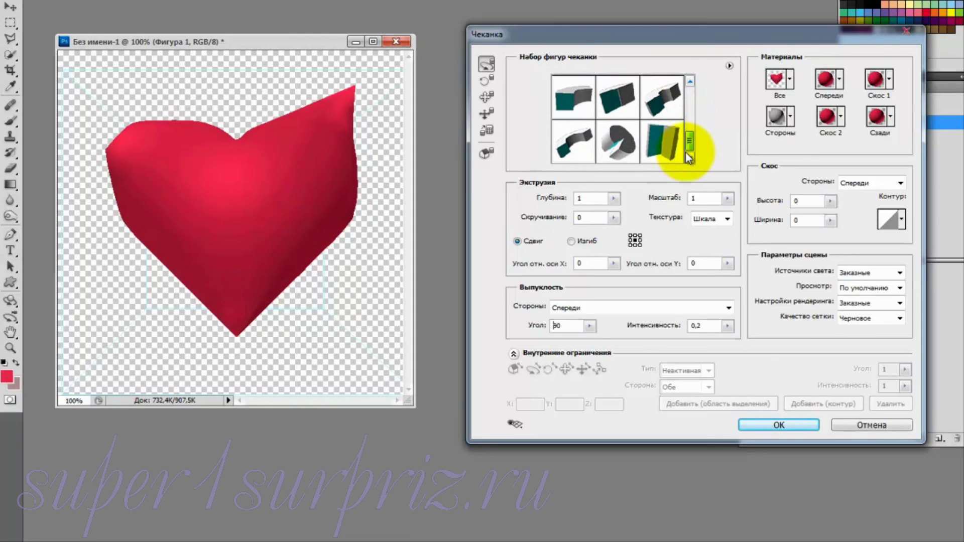
left_click_drag(691, 126, 694, 100)
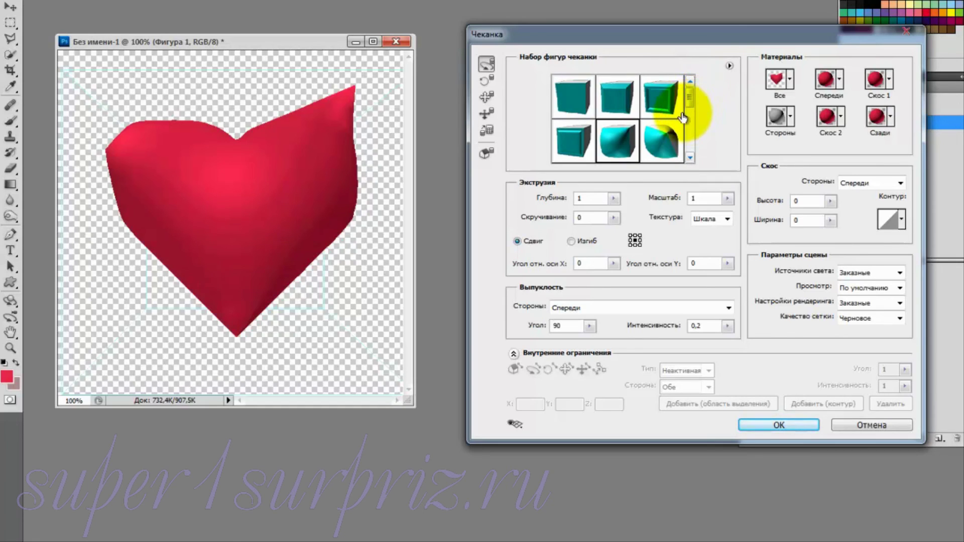
left_click_drag(311, 226, 208, 202)
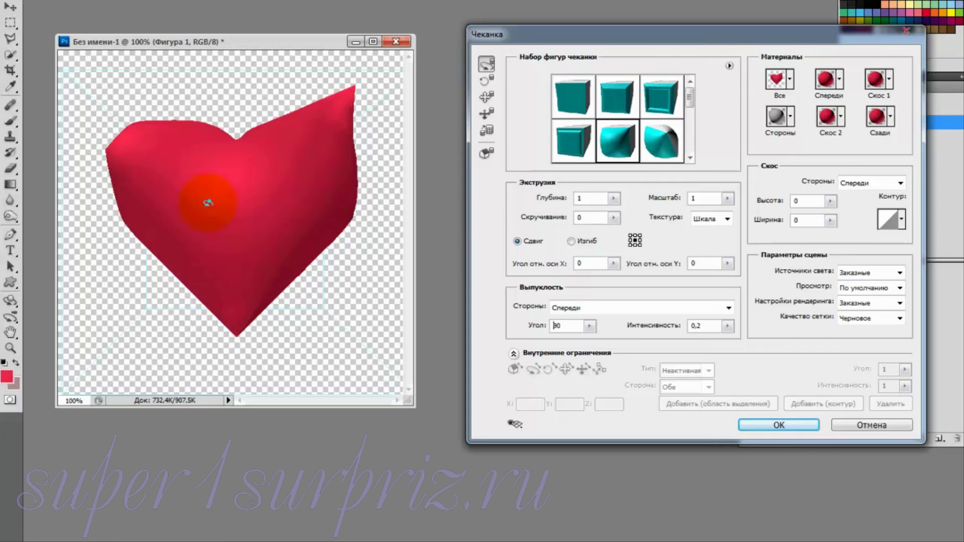
mouse_move(208, 202)
left_mouse_down()
mouse_move(305, 192)
mouse_move(308, 146)
mouse_move(281, 142)
mouse_move(229, 232)
mouse_move(231, 260)
mouse_move(280, 263)
mouse_move(352, 232)
mouse_move(258, 208)
mouse_move(200, 222)
mouse_move(318, 198)
mouse_move(327, 221)
mouse_move(301, 194)
left_mouse_up()
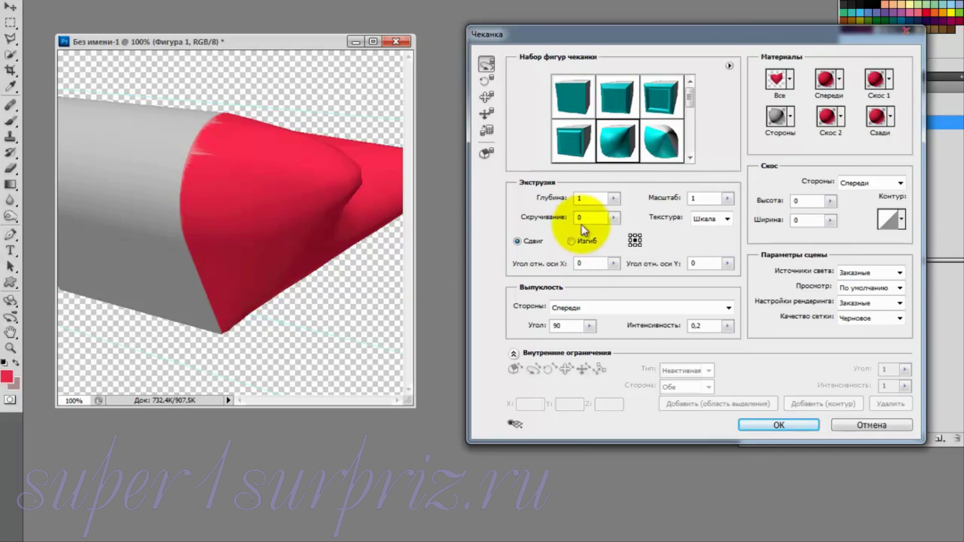
Set Extrusion Depth to 0 and Inflate Sides to Front and Back.
double_click(582, 198)
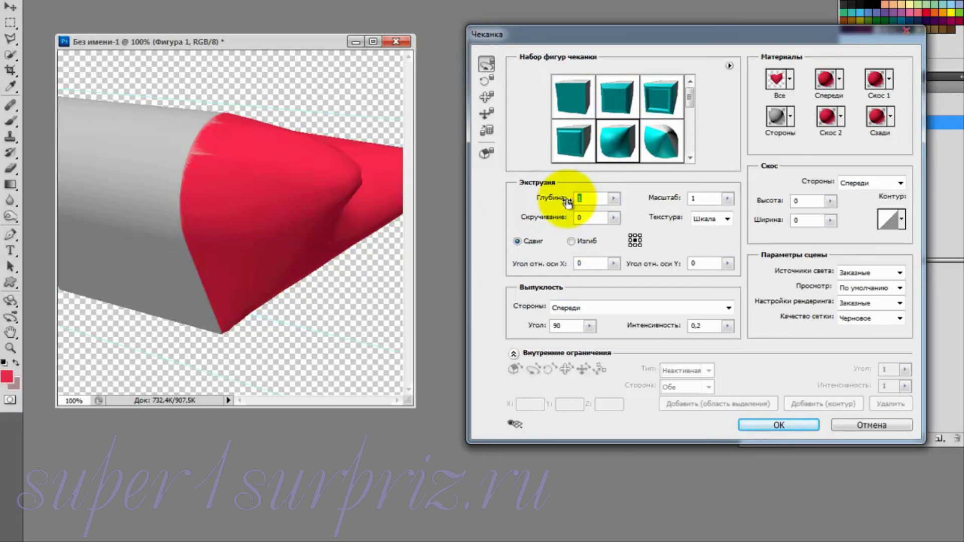
type("0")
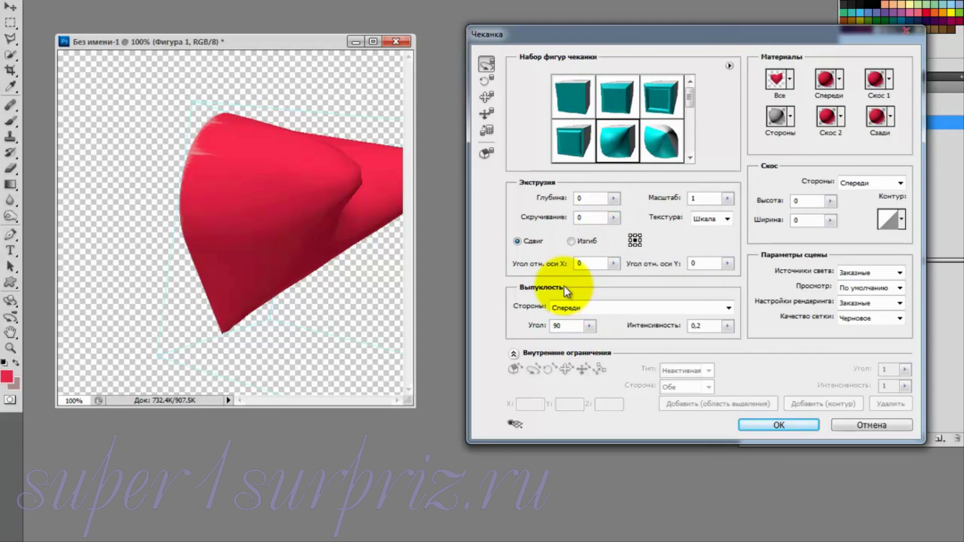
left_click(728, 308)
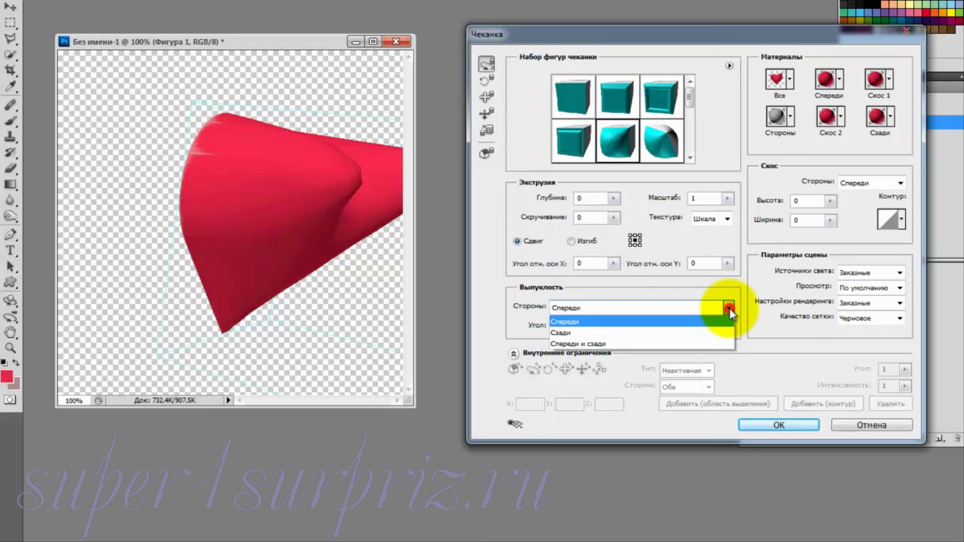
left_click(686, 344)
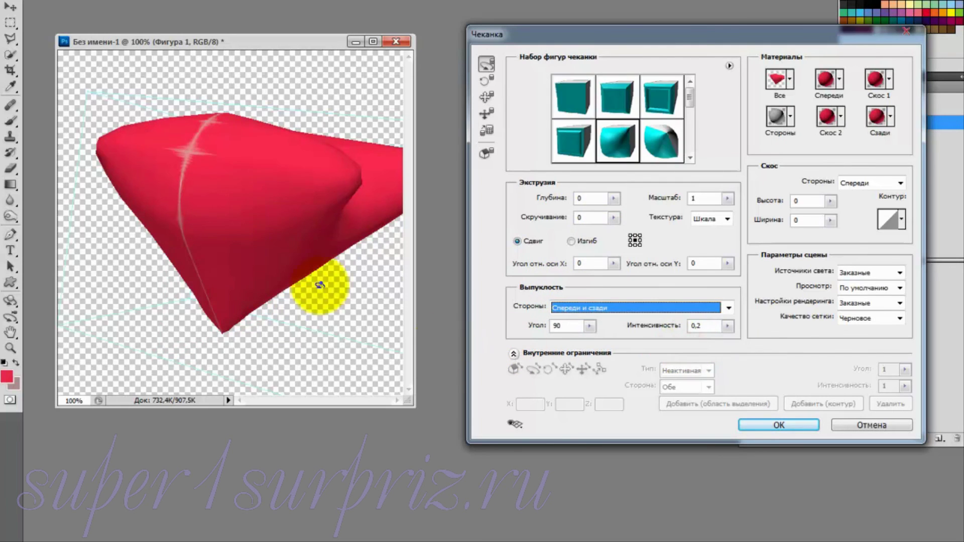
mouse_move(264, 208)
left_mouse_down()
mouse_move(266, 283)
mouse_move(204, 226)
left_mouse_up()
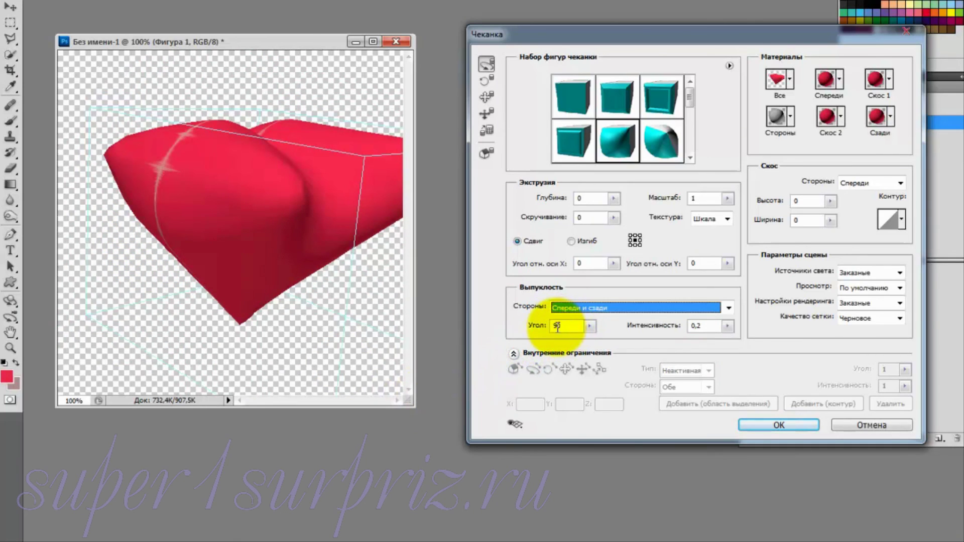
Set the inflation Intensity to 0 and view the heart edge-on.
left_click(648, 333)
left_click(703, 326)
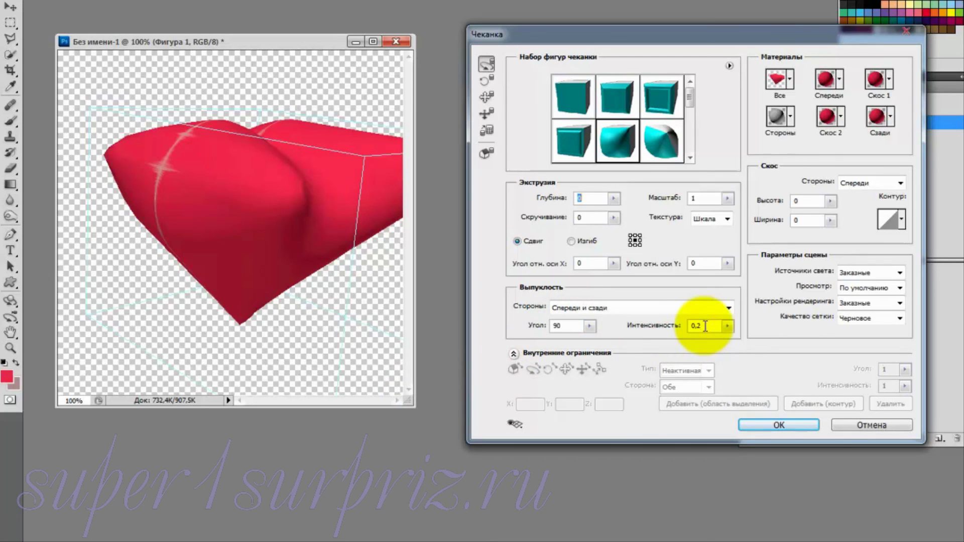
double_click(702, 326)
type("0")
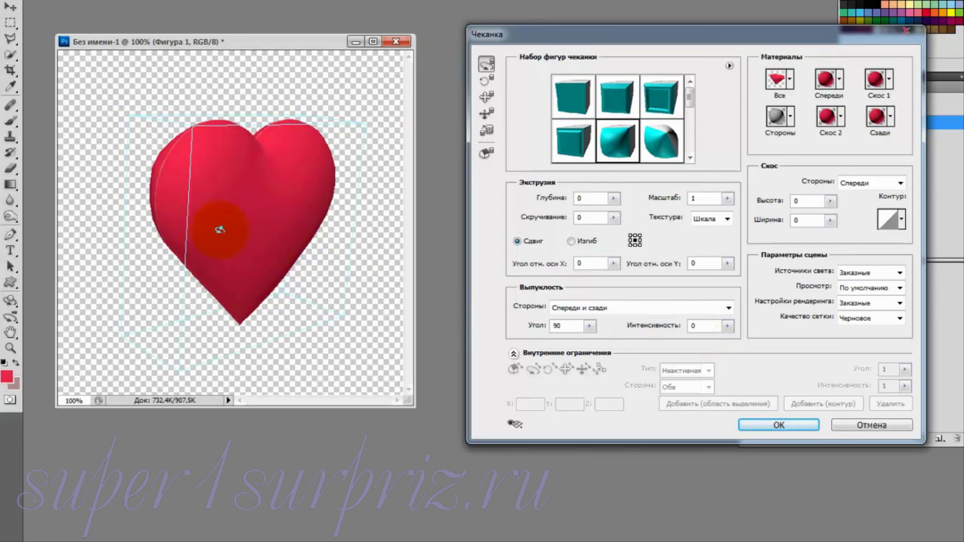
mouse_move(220, 229)
left_mouse_down()
mouse_move(279, 226)
mouse_move(327, 188)
mouse_move(286, 199)
mouse_move(162, 273)
mouse_move(146, 297)
mouse_move(209, 340)
mouse_move(254, 342)
mouse_move(291, 319)
mouse_move(264, 269)
mouse_move(204, 243)
mouse_move(245, 223)
mouse_move(276, 226)
left_mouse_up()
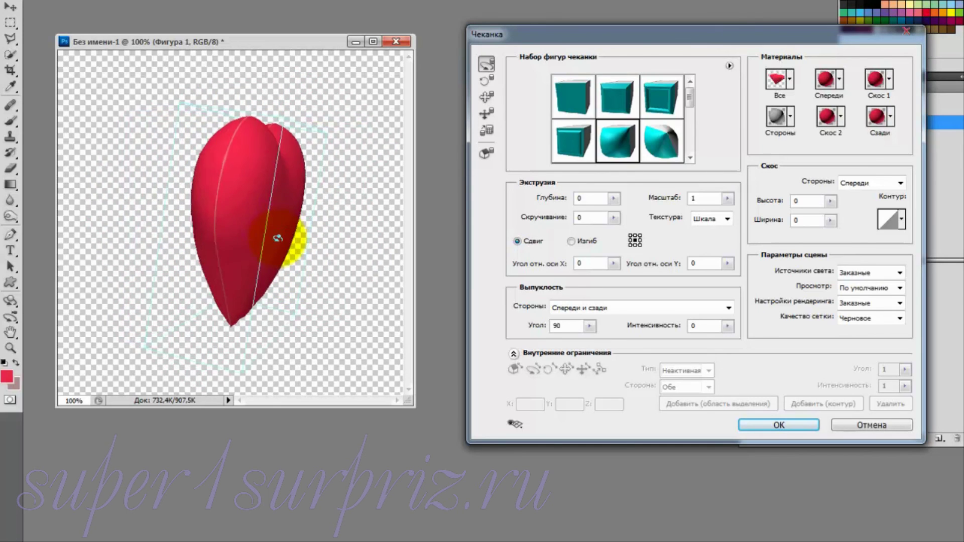
left_click(727, 326)
left_click_drag(730, 343, 728, 344)
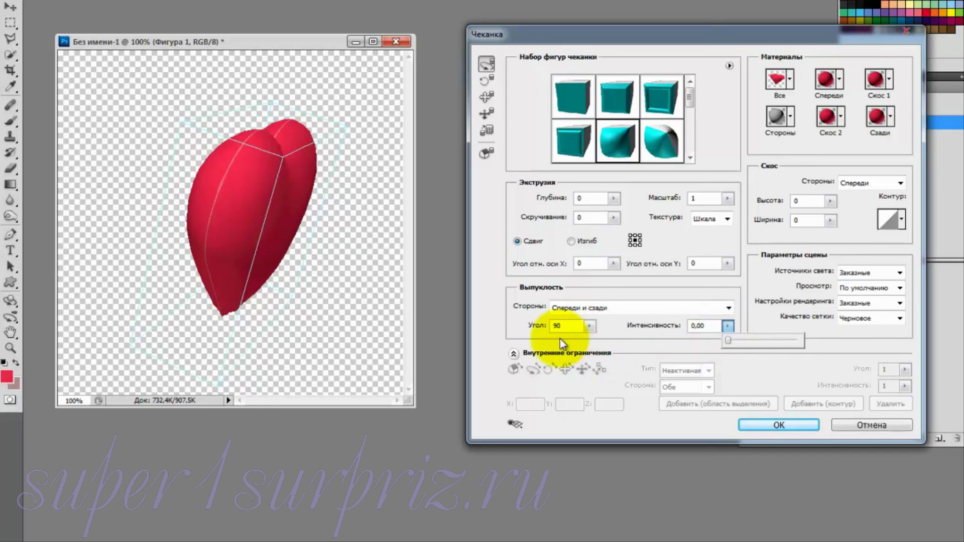
Set Bevel Sides to Front and Back and orbit the heart back to a front view.
left_click(900, 183)
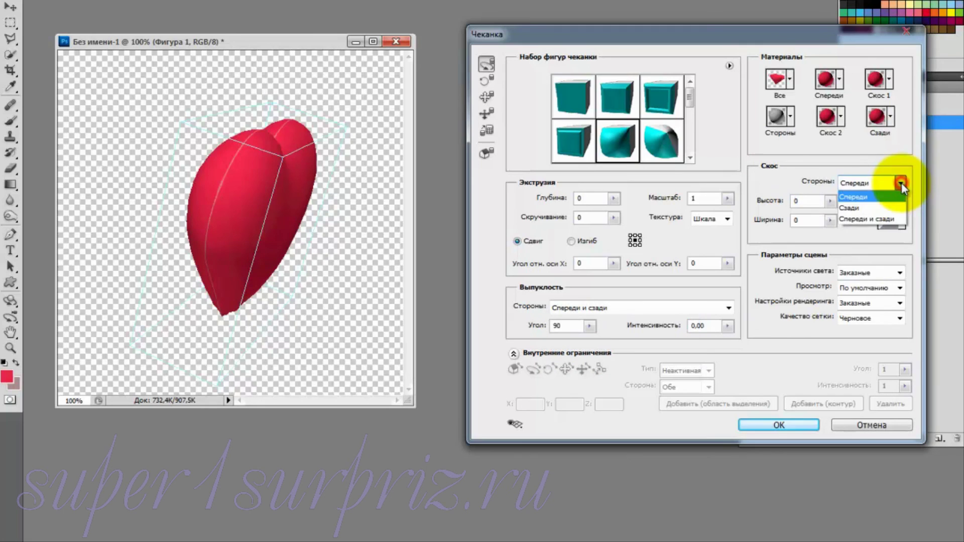
left_click(893, 217)
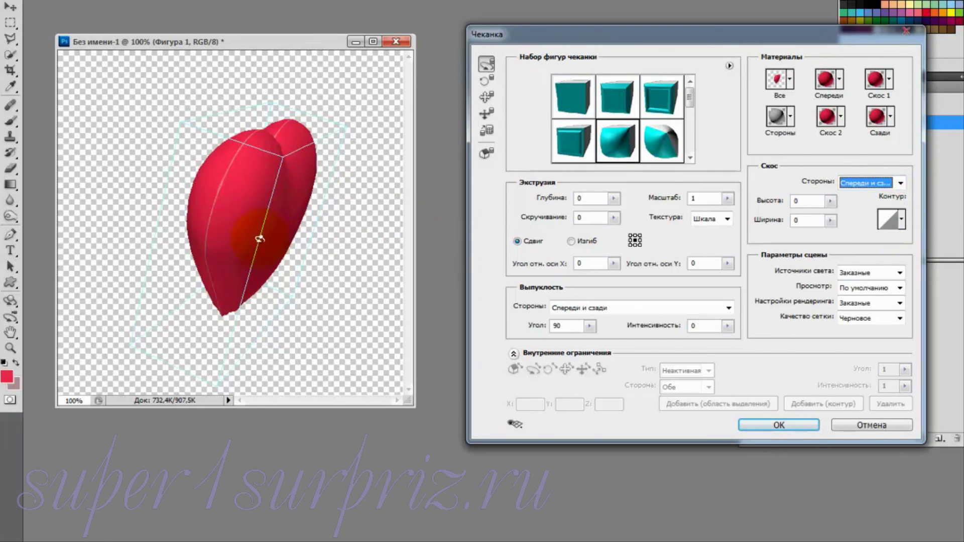
mouse_move(260, 239)
left_mouse_down()
mouse_move(312, 173)
mouse_move(267, 267)
mouse_move(256, 142)
mouse_move(228, 207)
mouse_move(256, 162)
mouse_move(283, 215)
mouse_move(251, 215)
mouse_move(197, 163)
left_mouse_up()
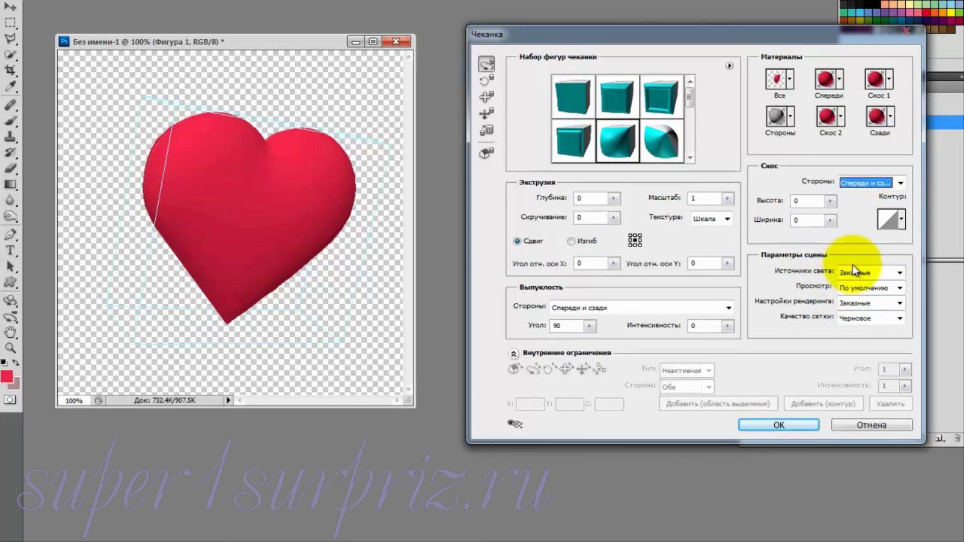
Preview the heart through the Left, Top and Back scene views.
left_click(901, 289)
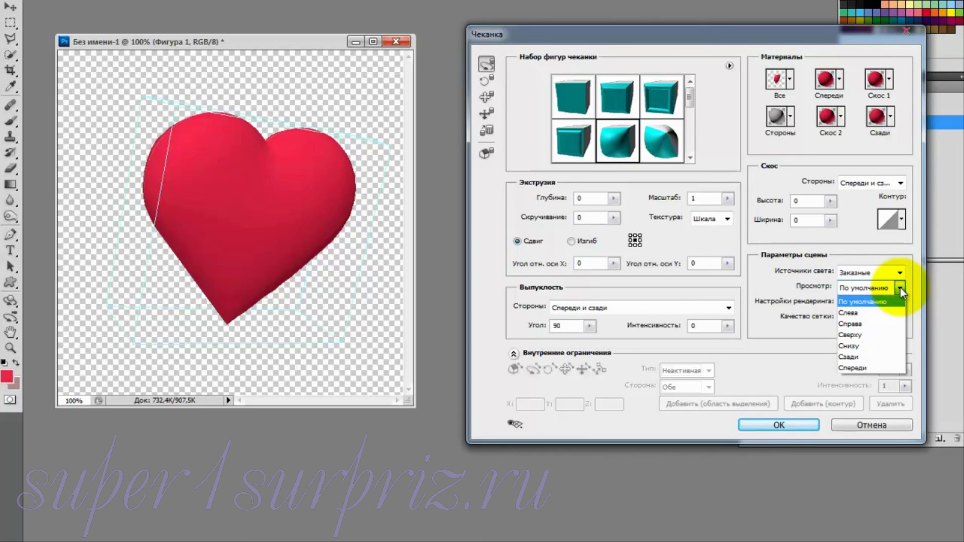
left_click(887, 312)
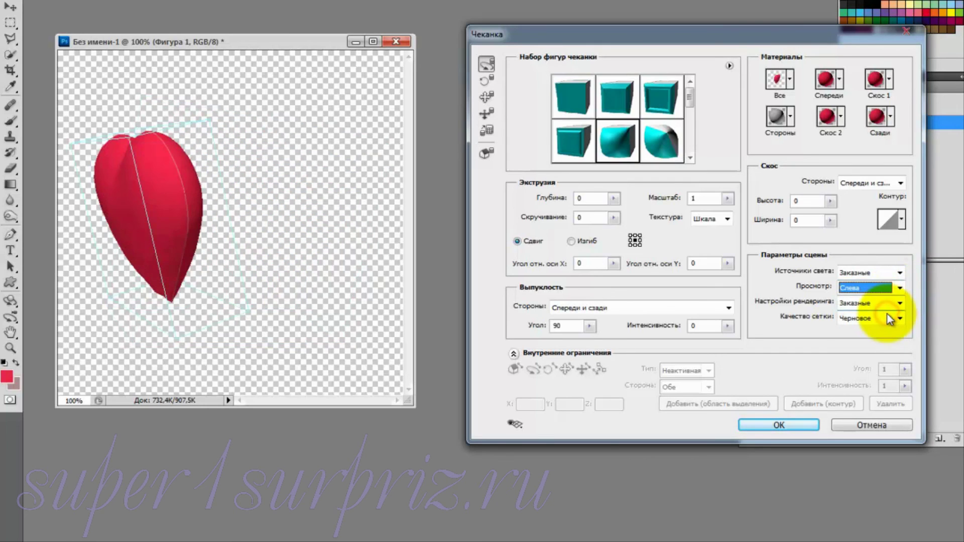
left_click(901, 289)
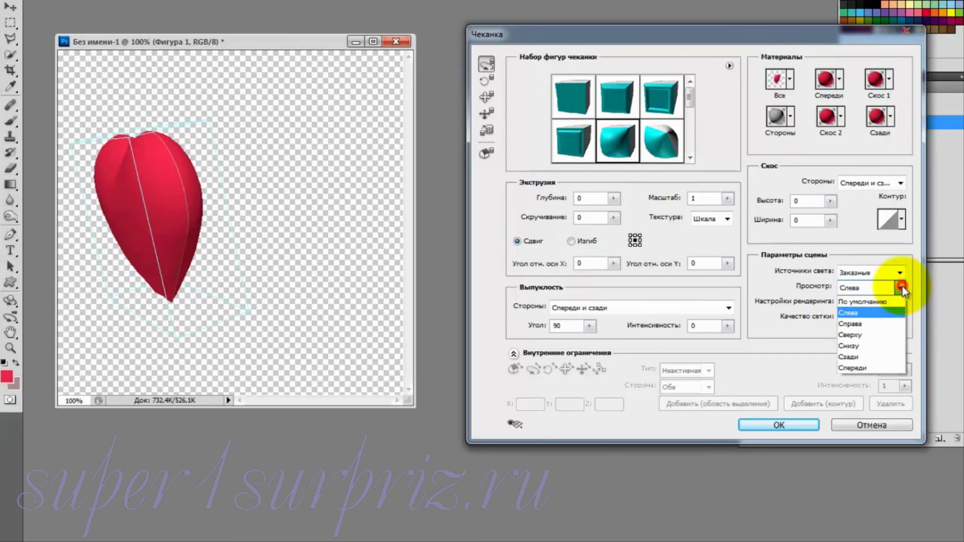
left_click(890, 335)
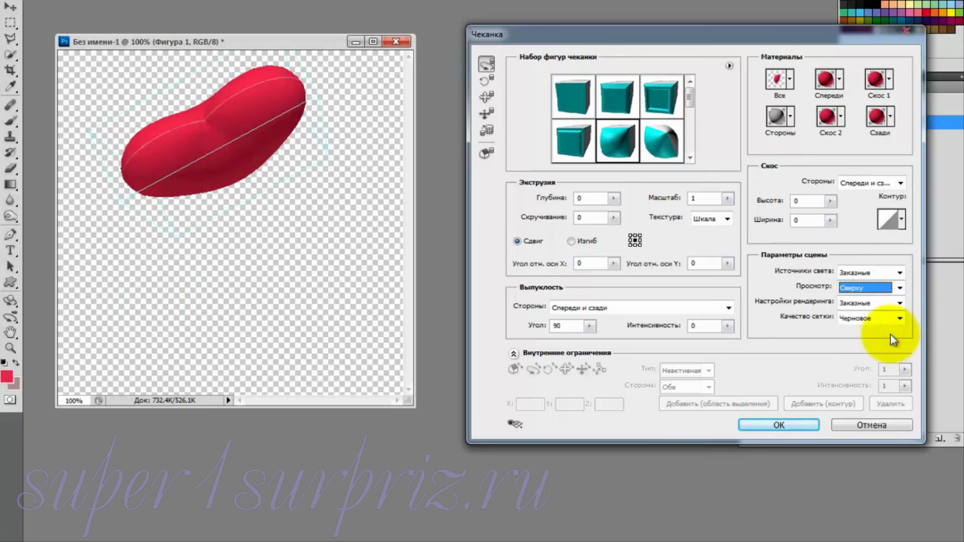
left_click(900, 288)
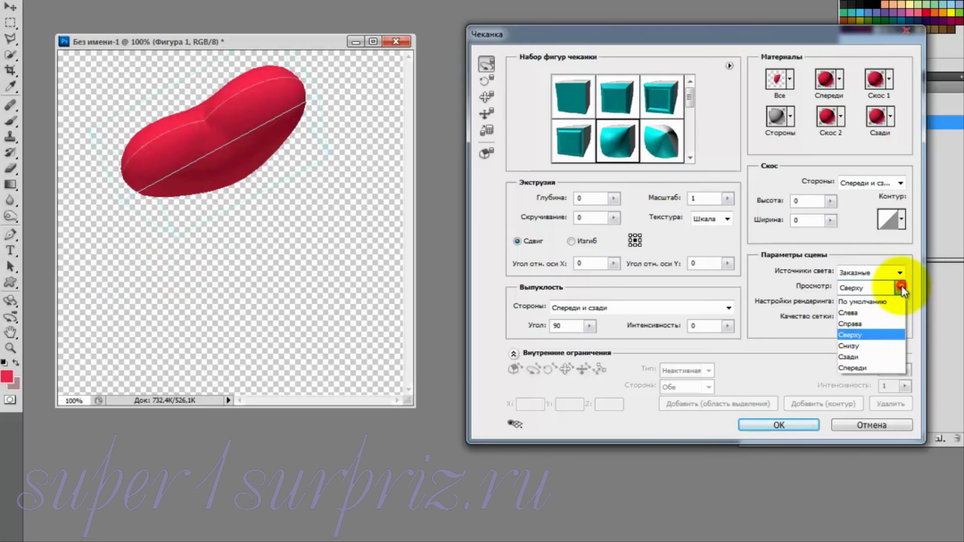
left_click(882, 357)
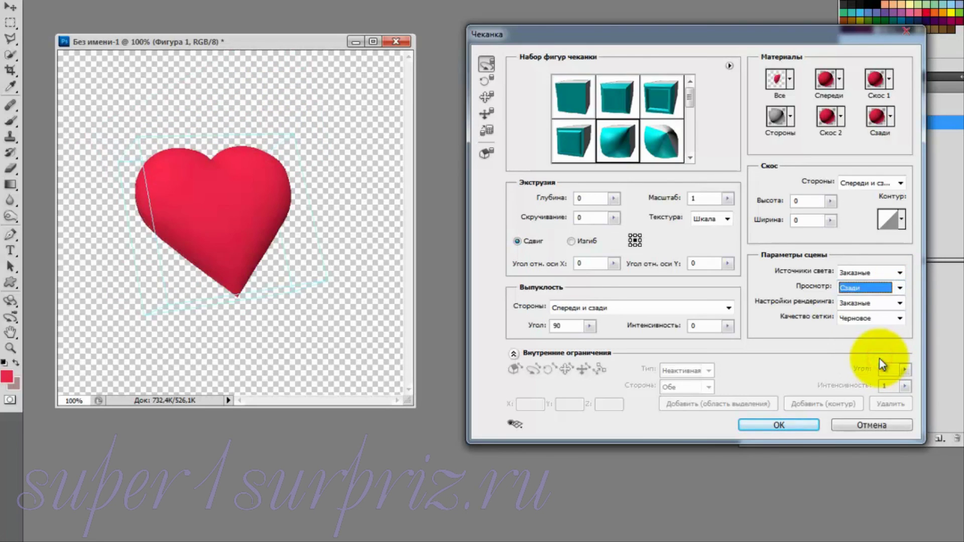
Switch the scene view to Default and reset the heart to a straight front view.
left_click(900, 288)
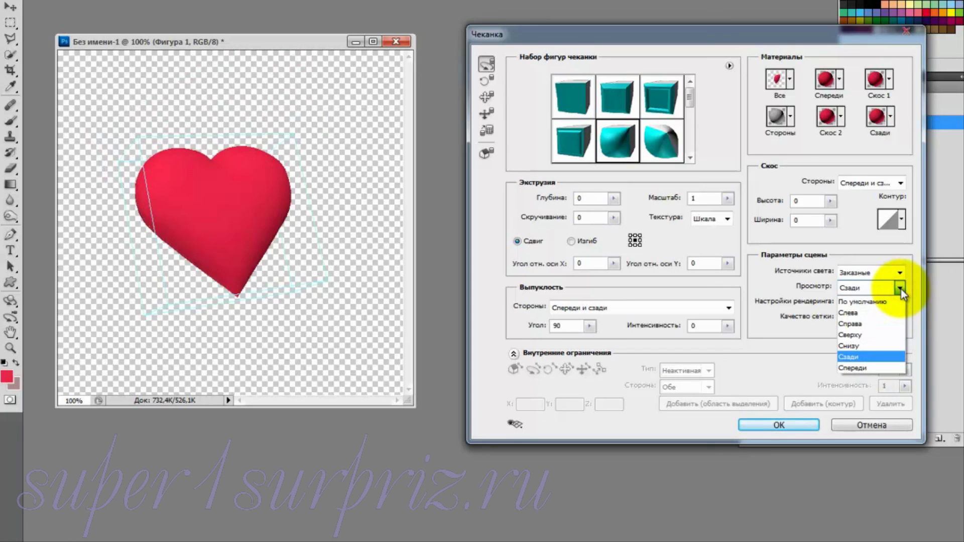
left_click(894, 301)
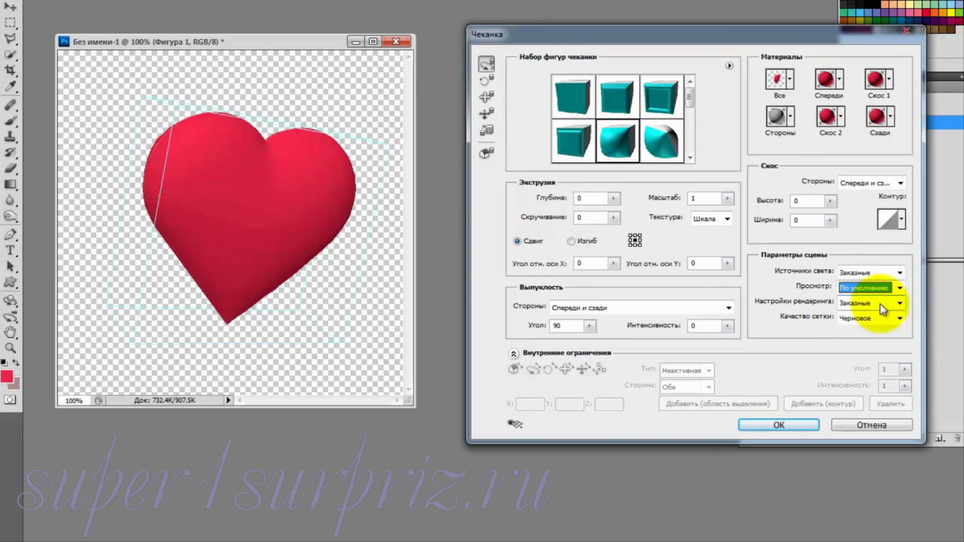
left_click(899, 287)
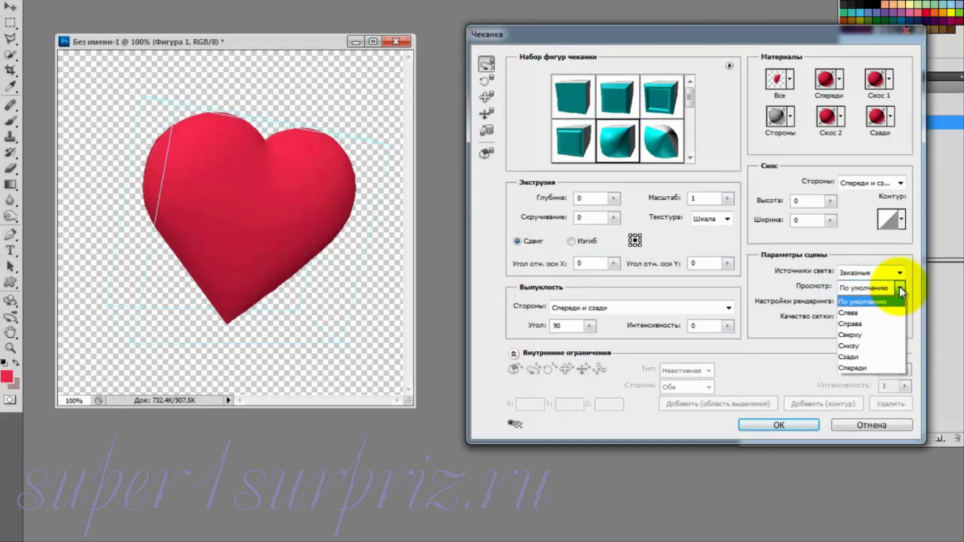
left_click(285, 233)
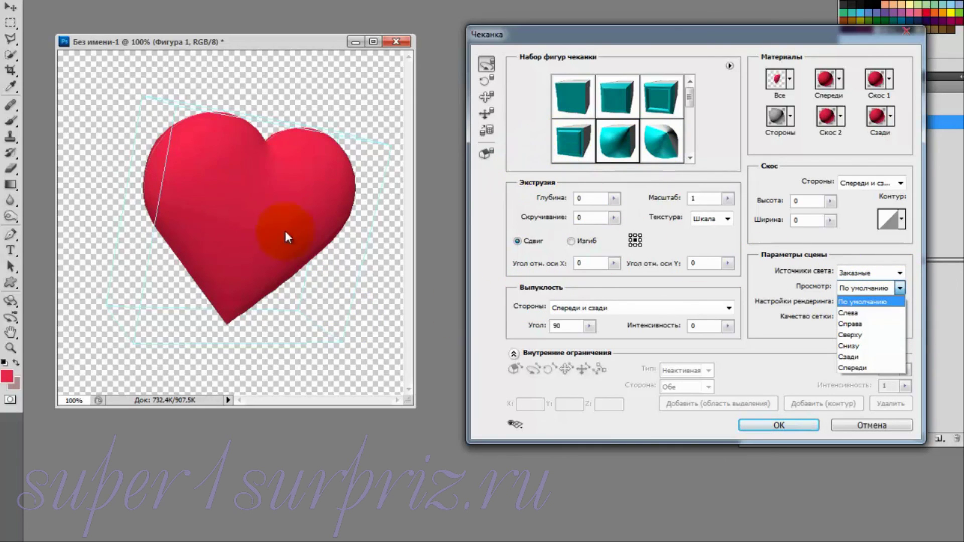
mouse_move(242, 221)
left_mouse_down()
mouse_move(207, 215)
mouse_move(240, 154)
mouse_move(187, 205)
mouse_move(209, 262)
mouse_move(258, 265)
mouse_move(161, 204)
left_mouse_up()
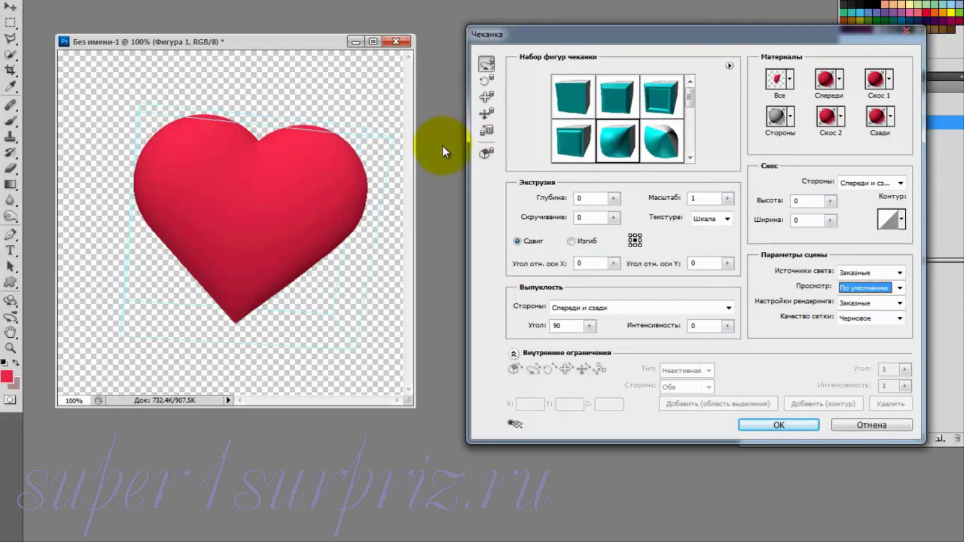
left_click(486, 155)
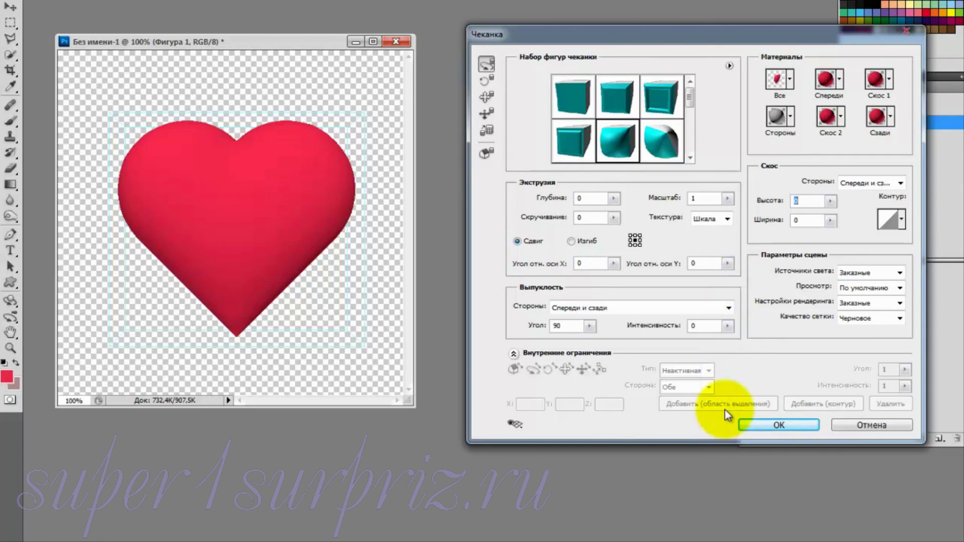
Commit the Repoussé heart extrusion and move the document window aside to reveal the 3D Scene panel.
left_click(790, 425)
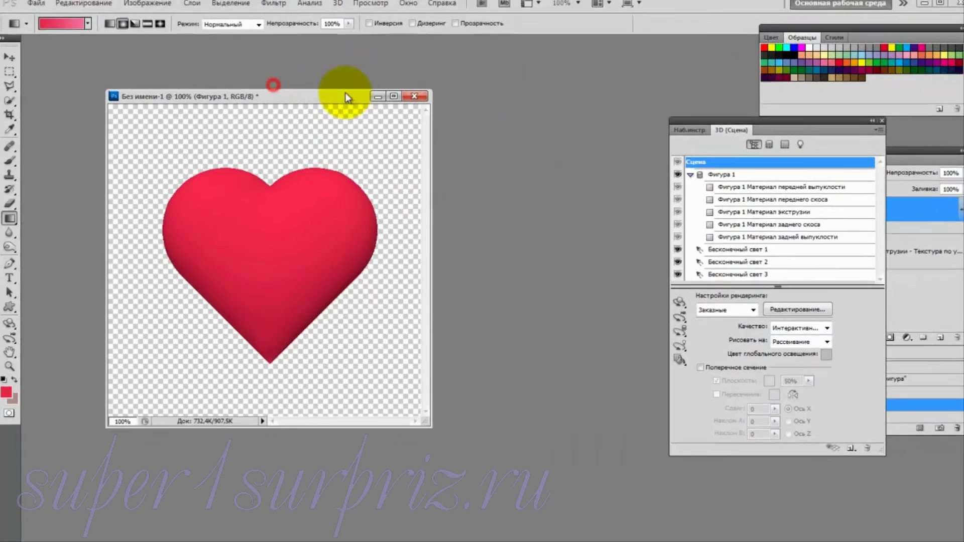
left_click_drag(345, 96, 431, 108)
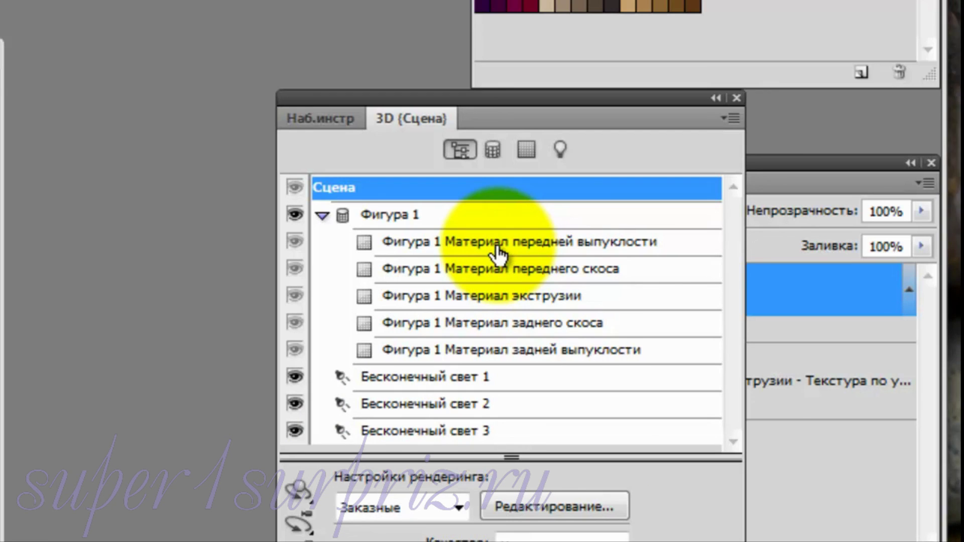
Load 1.jpg as the Front Inflation Material's Diffuse texture, then orbit the heart to check it.
left_click(579, 246)
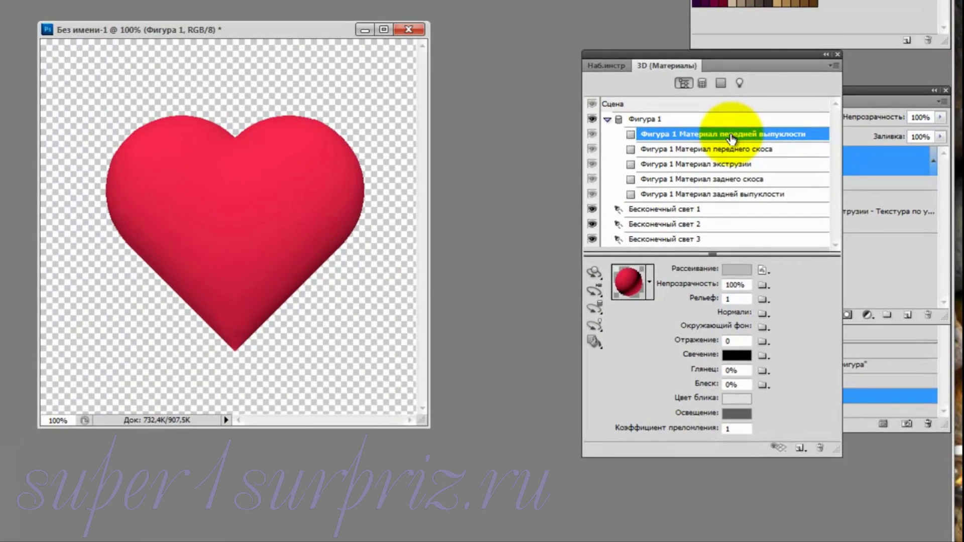
left_click(761, 270)
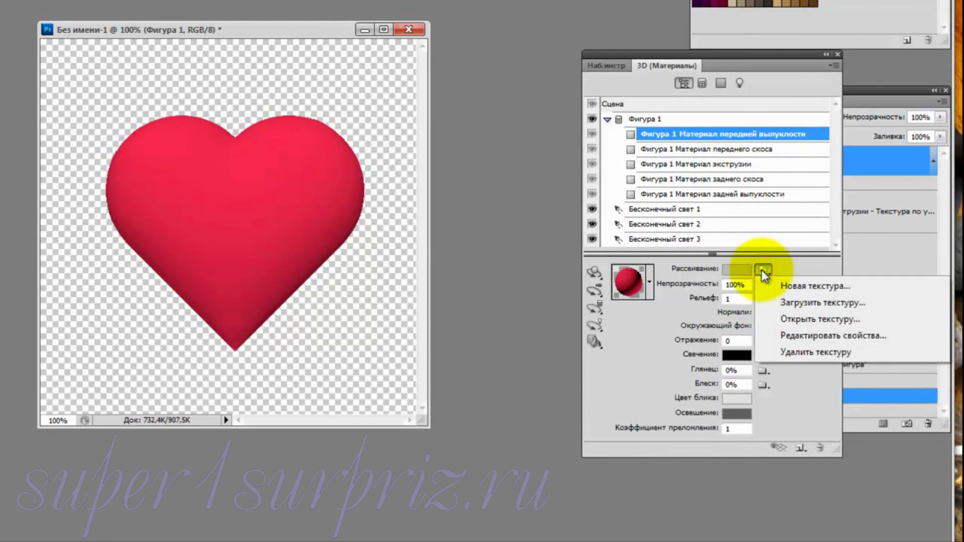
left_click(790, 303)
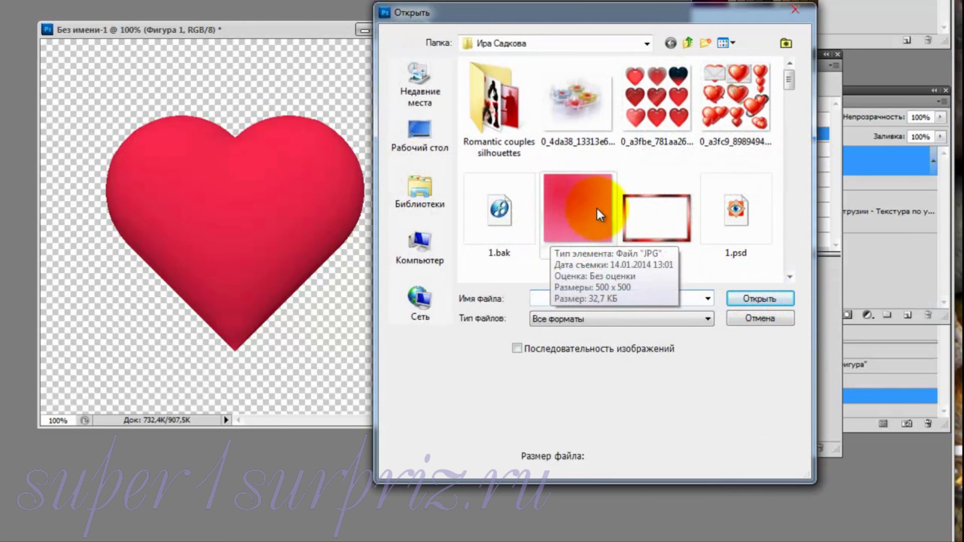
left_click(586, 210)
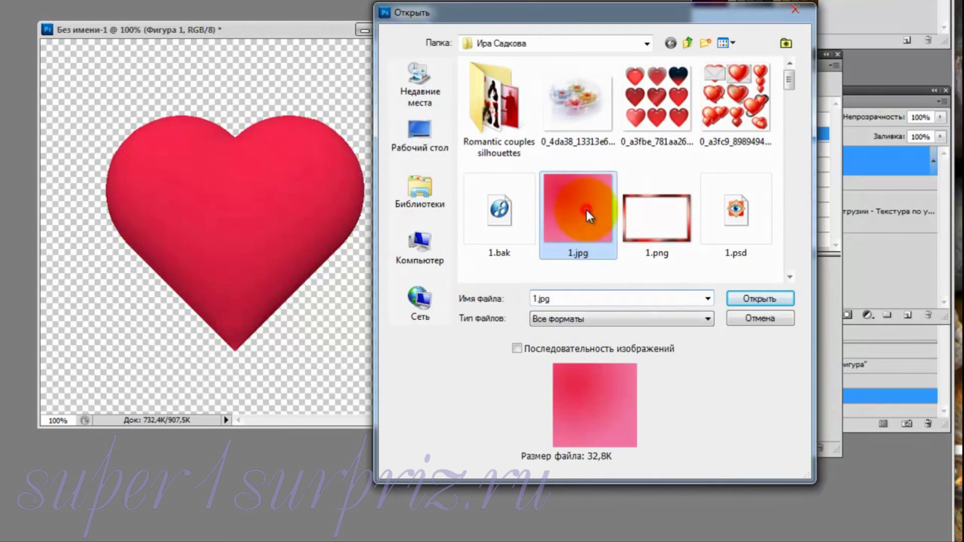
left_click(773, 300)
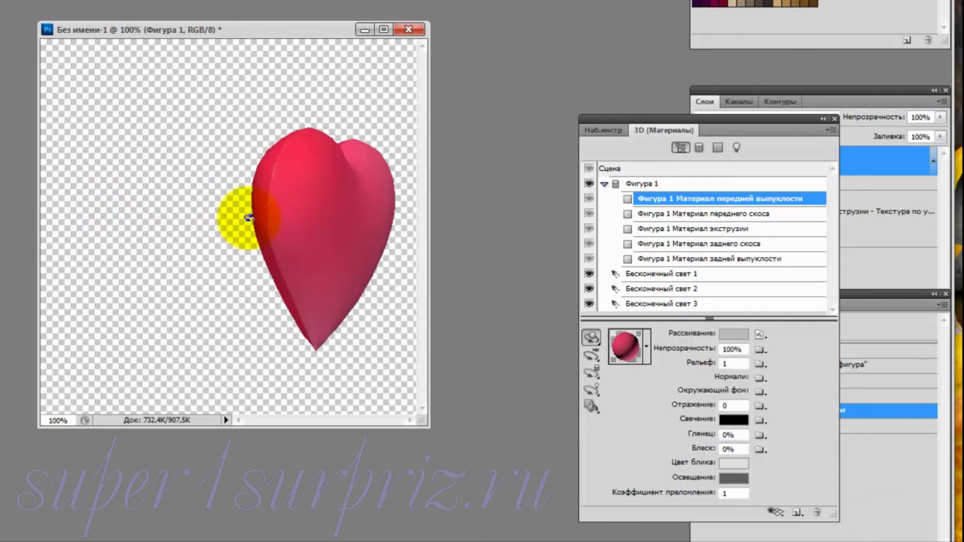
mouse_move(146, 211)
left_mouse_down()
mouse_move(423, 178)
mouse_move(260, 223)
left_mouse_up()
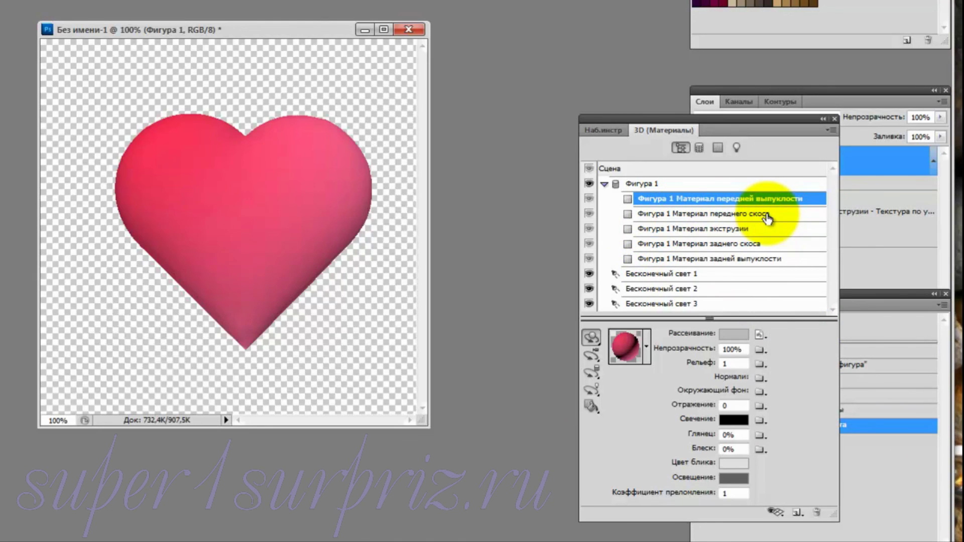
Load 1.jpg as the Extrusion Material's Diffuse texture, reusing the existing texture.
left_click(694, 232)
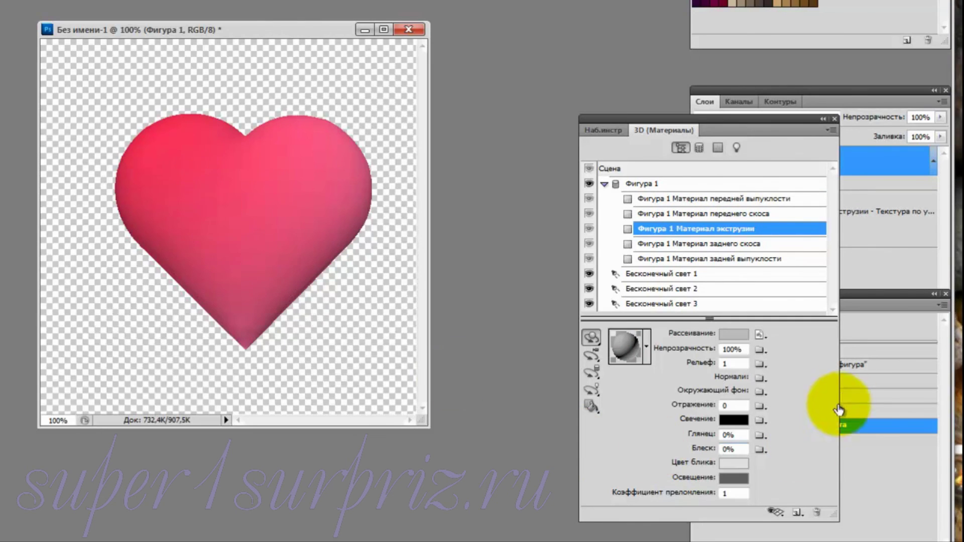
left_click(760, 335)
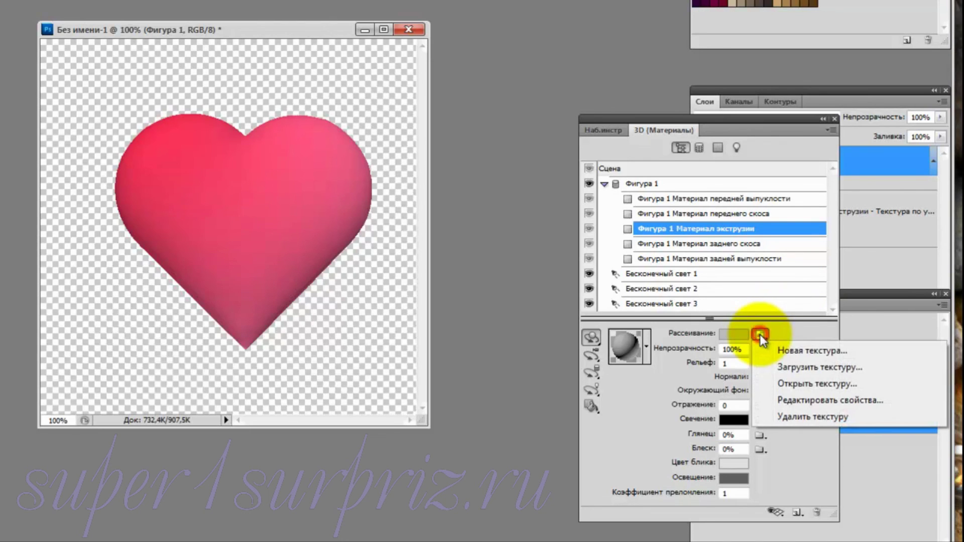
left_click(803, 370)
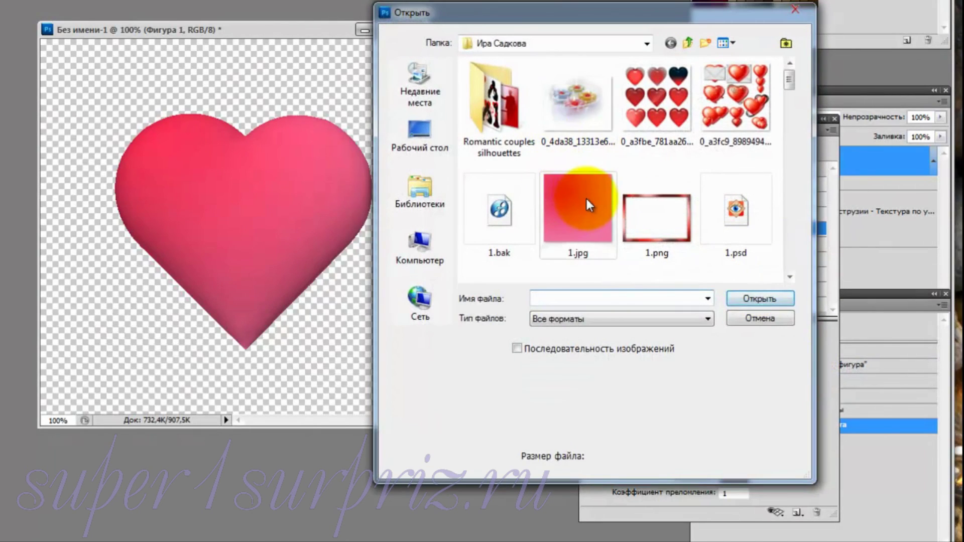
left_click(585, 197)
left_click(758, 299)
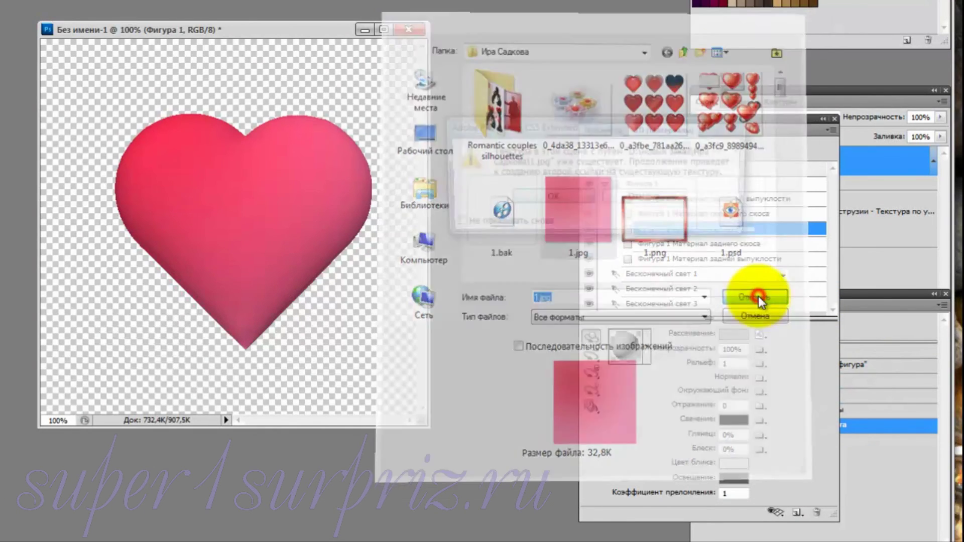
left_click(544, 195)
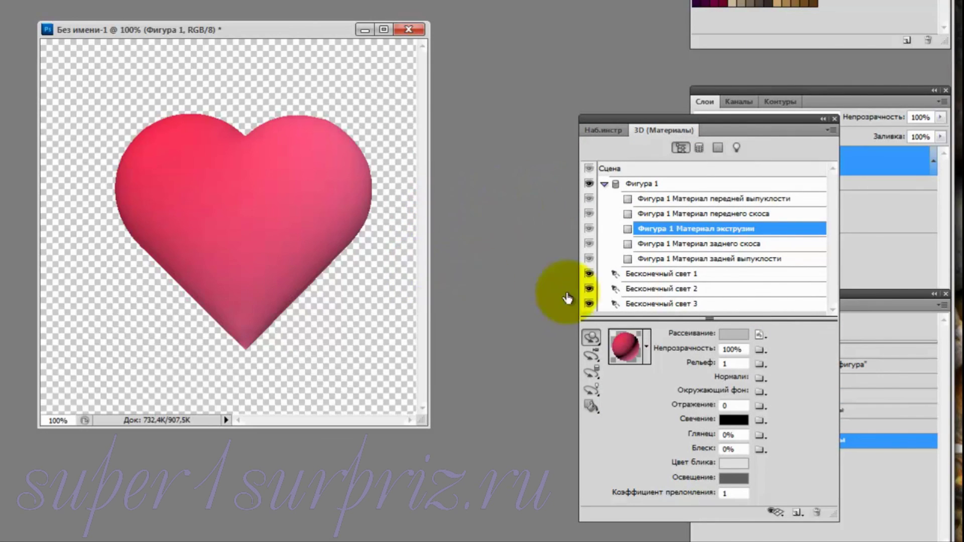
Load 1.jpg as the Back Inflation Material's Diffuse texture, reusing the existing texture.
left_click(695, 260)
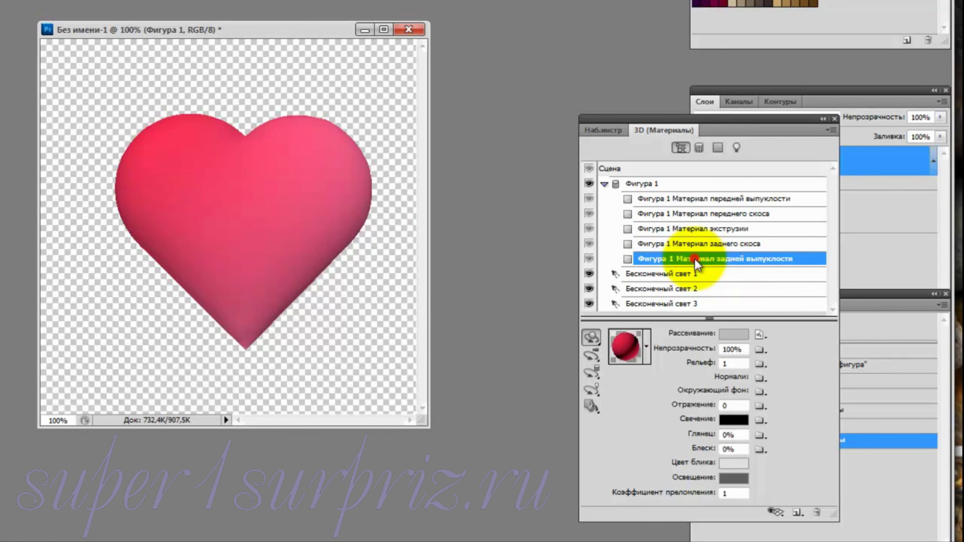
left_click(759, 334)
left_click(793, 367)
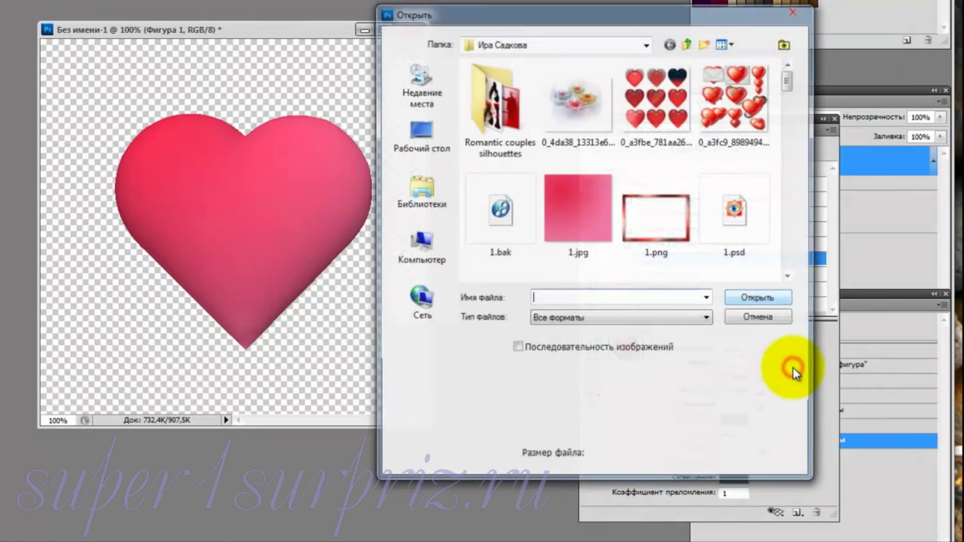
left_click(578, 210)
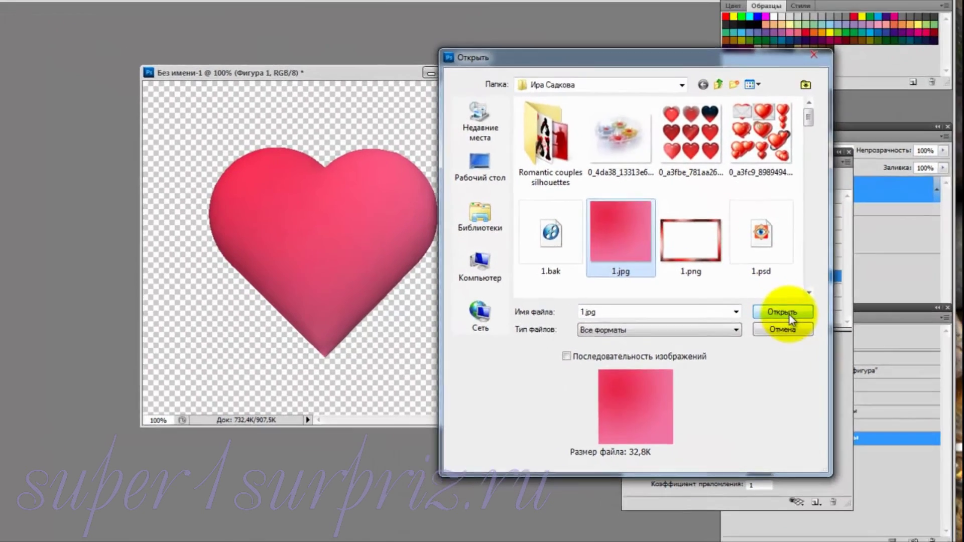
left_click(789, 315)
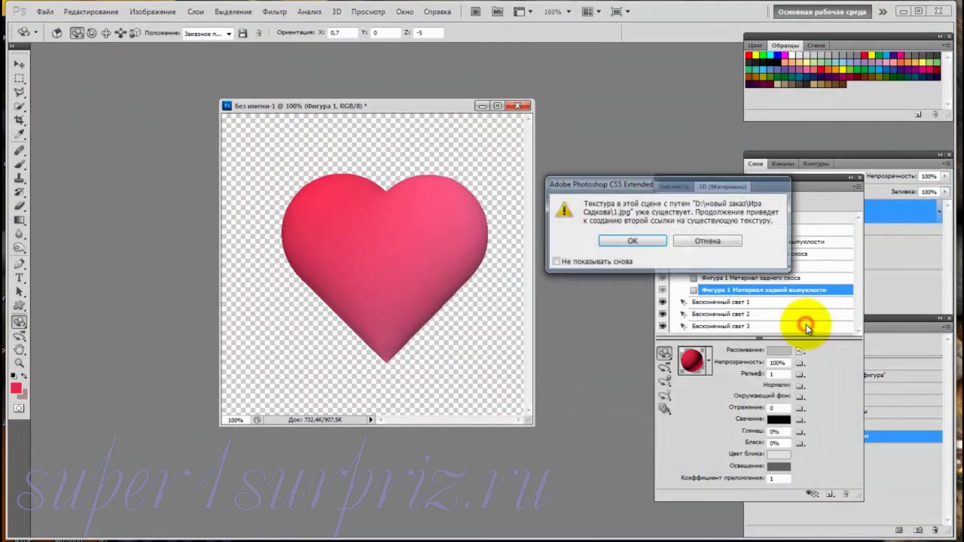
left_click(635, 239)
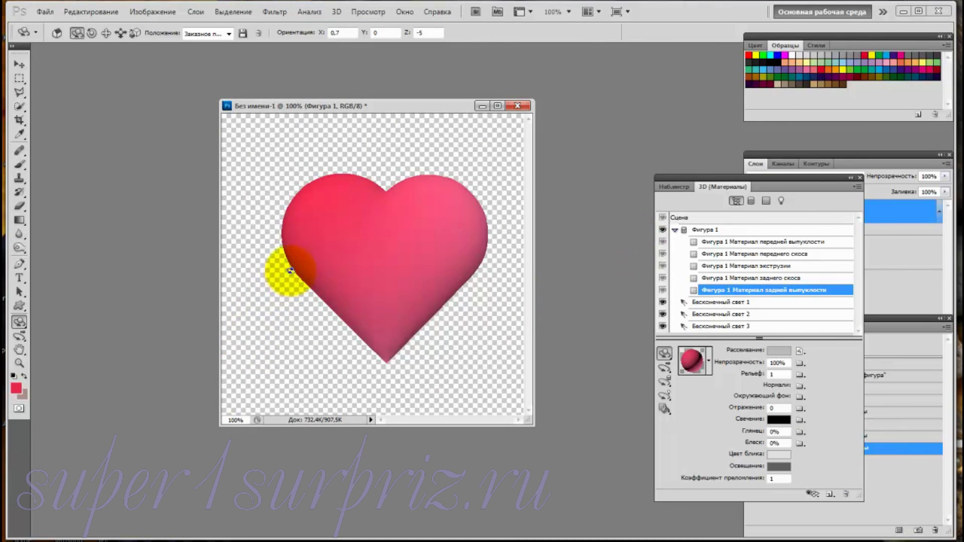
Reset the heart's Orientation fields to X 0, Y 0 and Z 0 so it faces forward.
left_click_drag(297, 267, 540, 225)
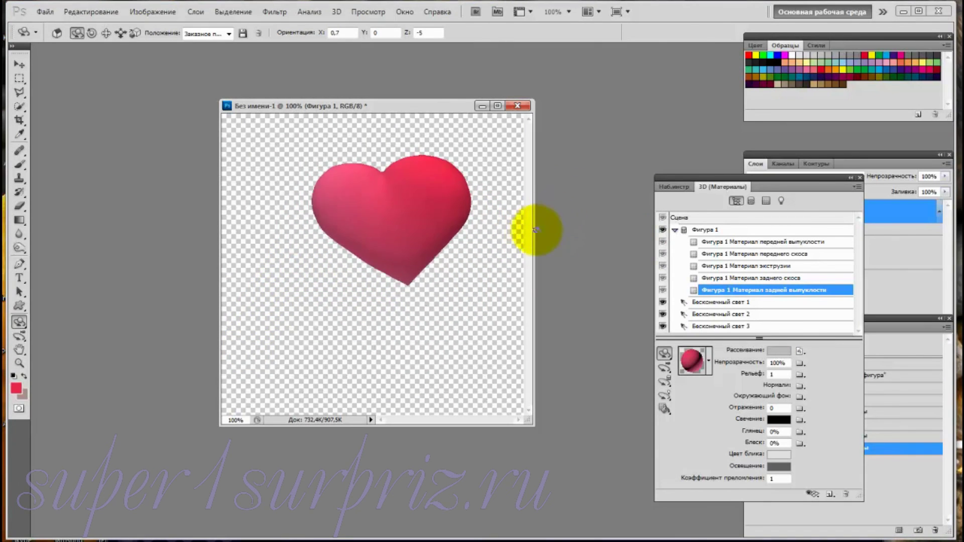
mouse_move(536, 226)
left_mouse_down()
mouse_move(491, 258)
mouse_move(273, 241)
mouse_move(350, 263)
mouse_move(523, 232)
mouse_move(437, 284)
mouse_move(279, 281)
mouse_move(280, 271)
left_mouse_up()
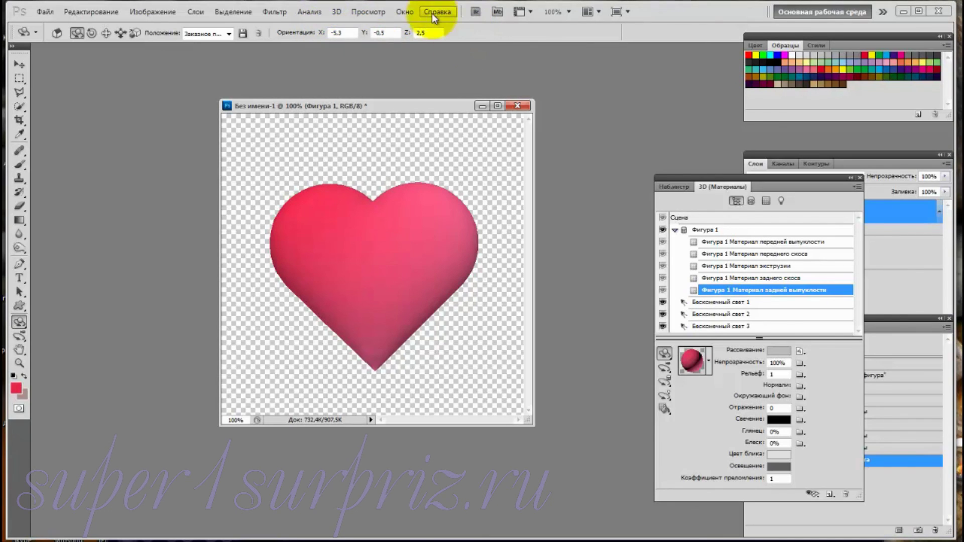
left_click_drag(345, 32, 309, 32)
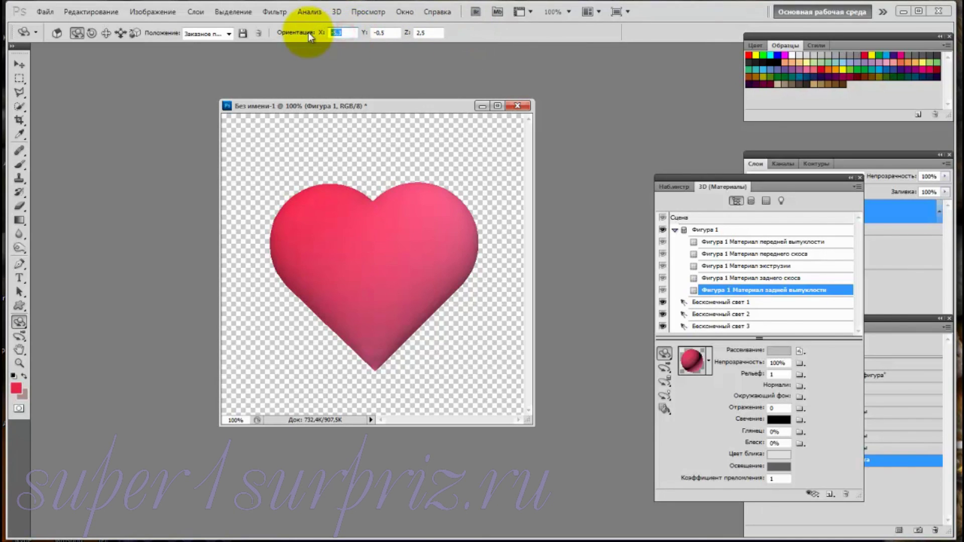
type("0")
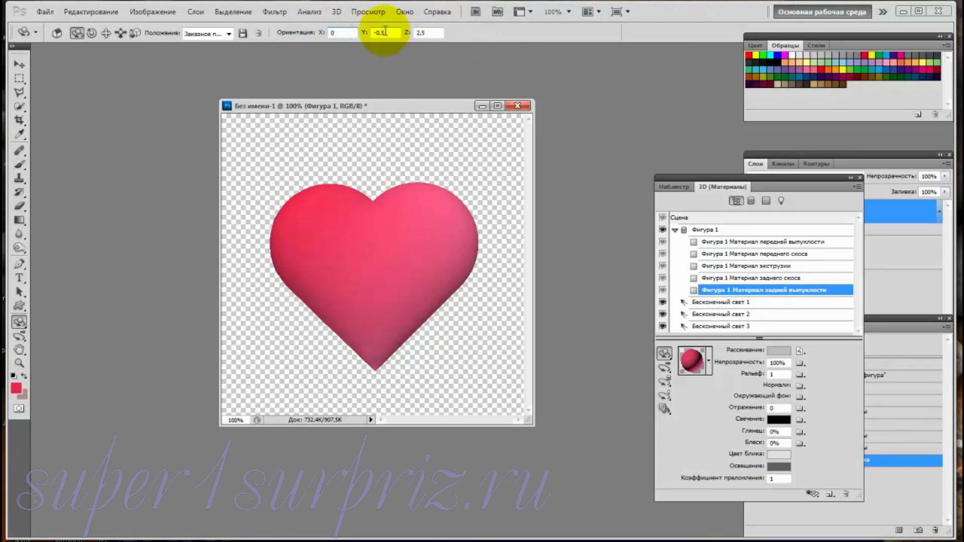
mouse_move(385, 33)
left_mouse_down()
mouse_move(374, 33)
mouse_move(405, 34)
left_mouse_up()
type("0")
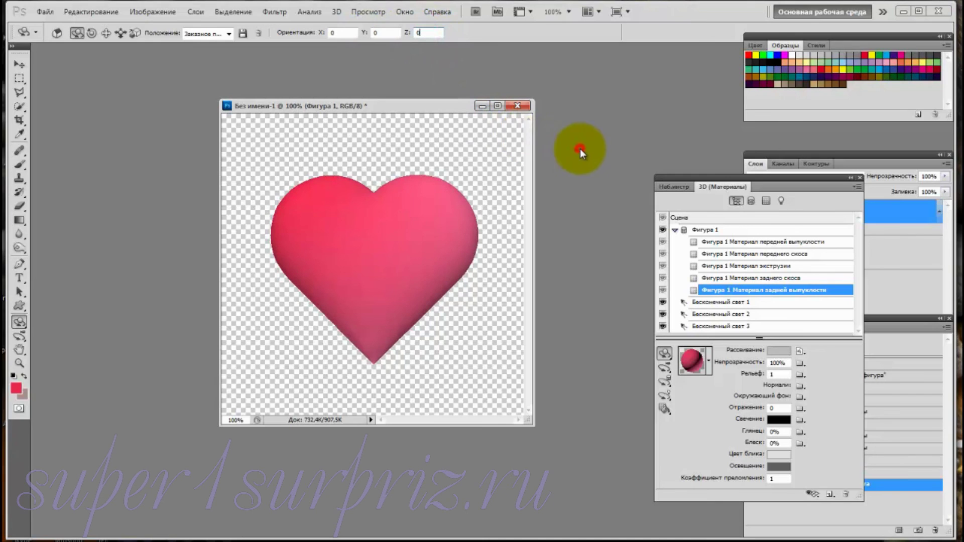
left_click(580, 149)
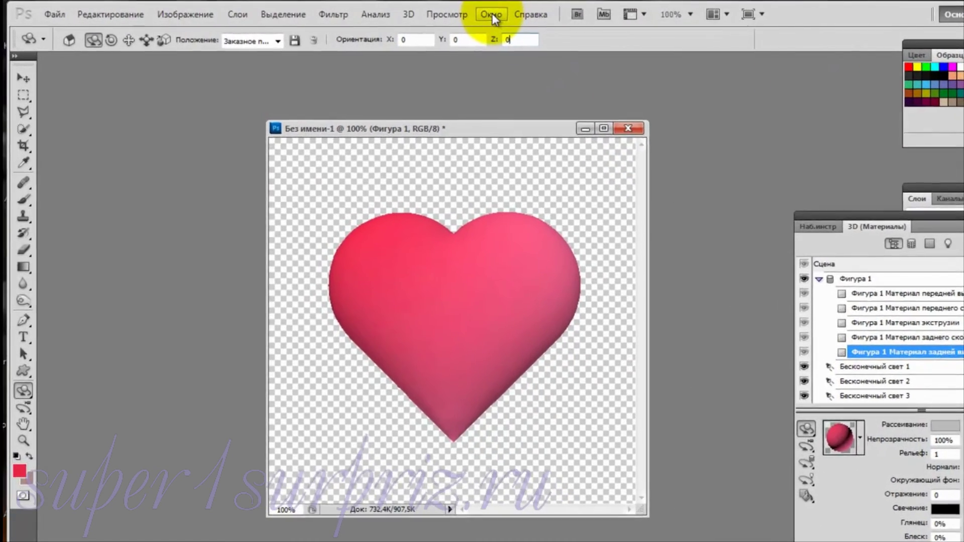
Show the Animation timeline via the Window menu and move it away from the heart.
left_click(492, 15)
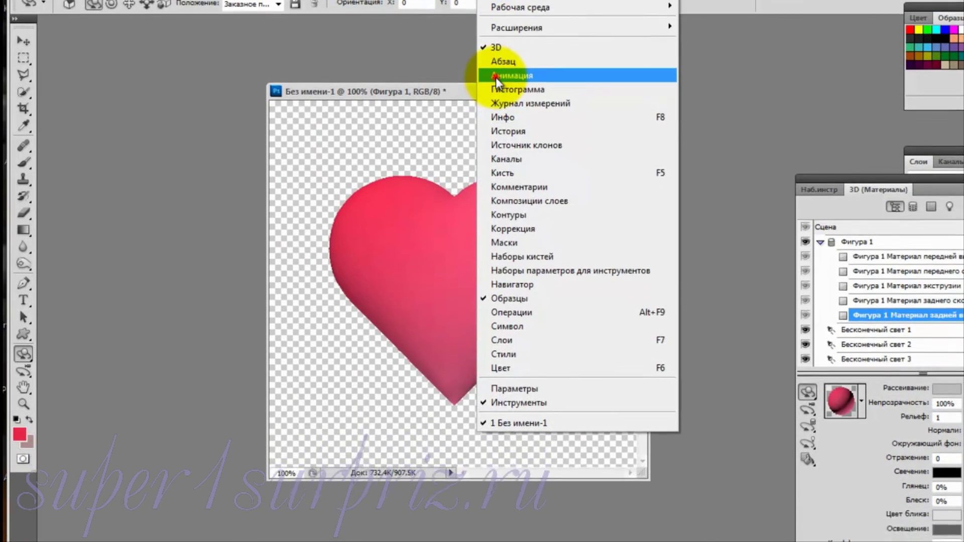
left_click(497, 113)
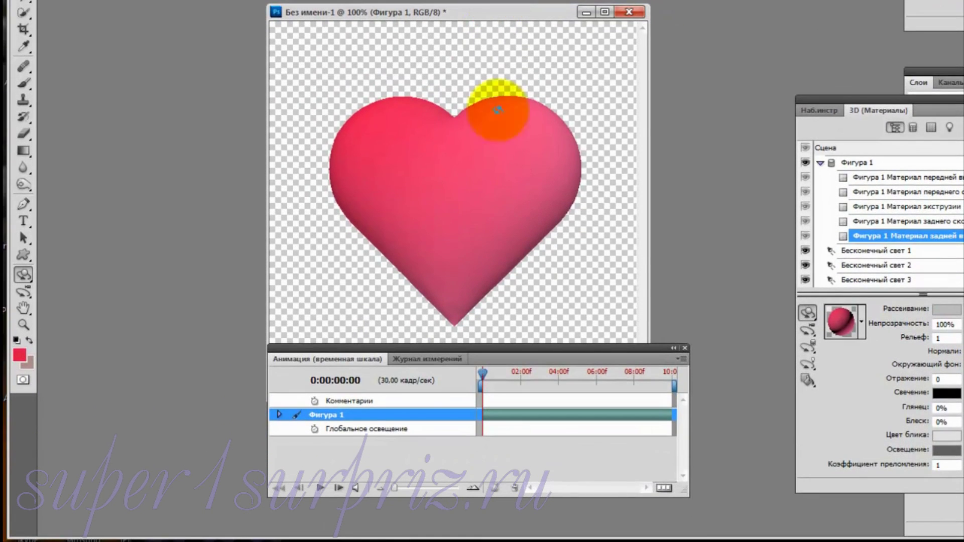
left_click_drag(538, 355, 324, 342)
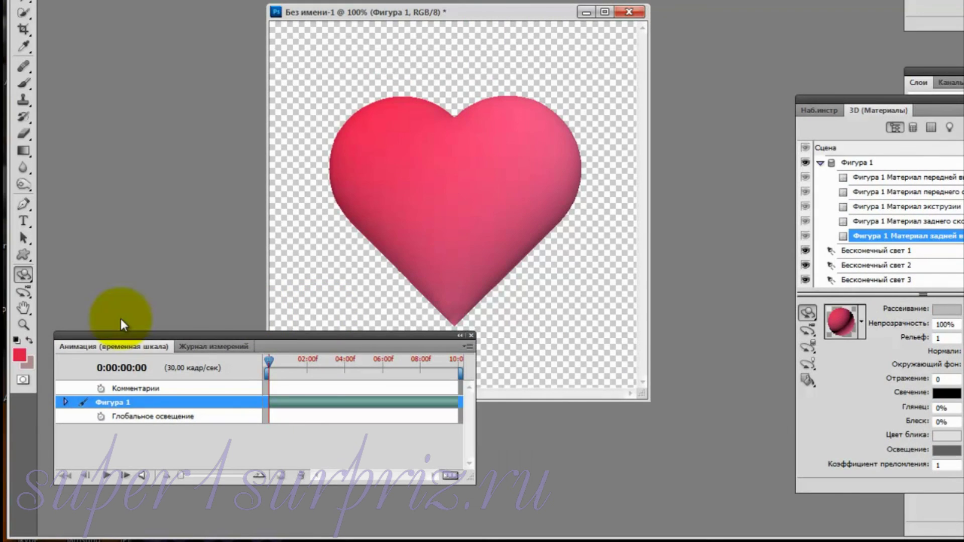
Set the timeline's Document Settings to Duration 0:00:02:00 and Frame Rate 15.
left_click(466, 350)
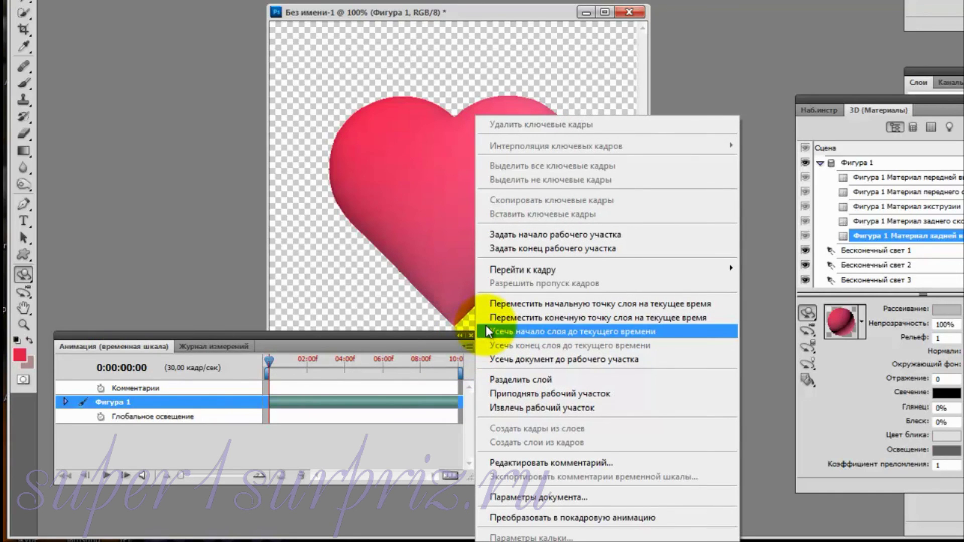
left_click(530, 498)
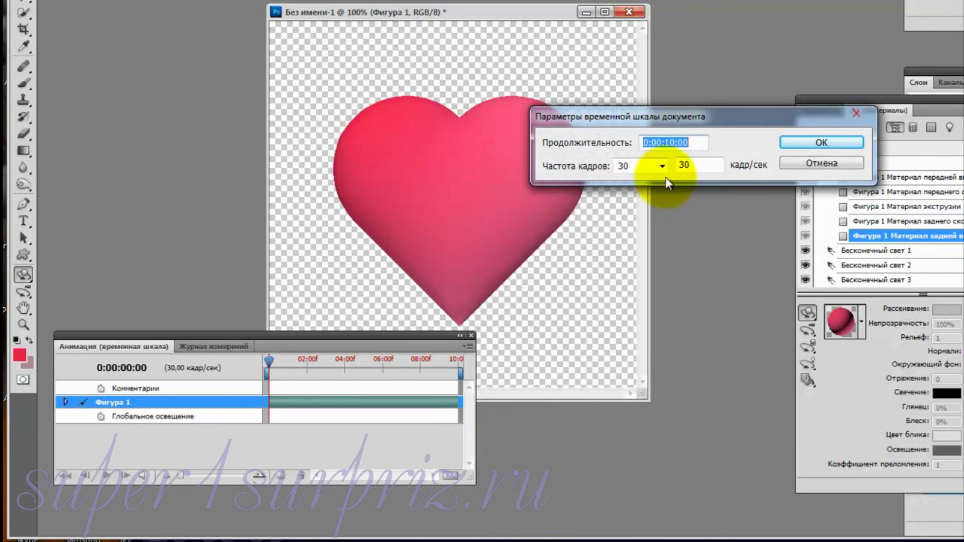
double_click(681, 165)
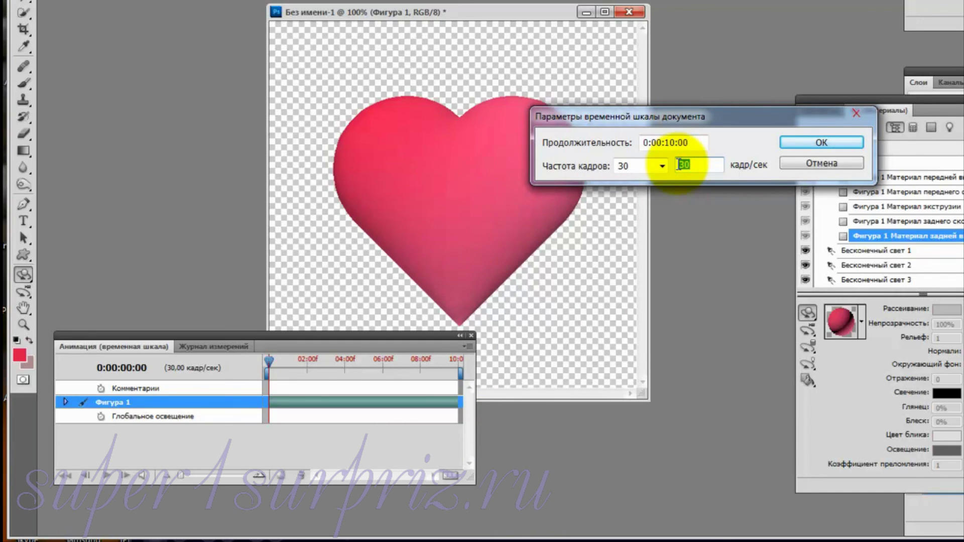
type("15")
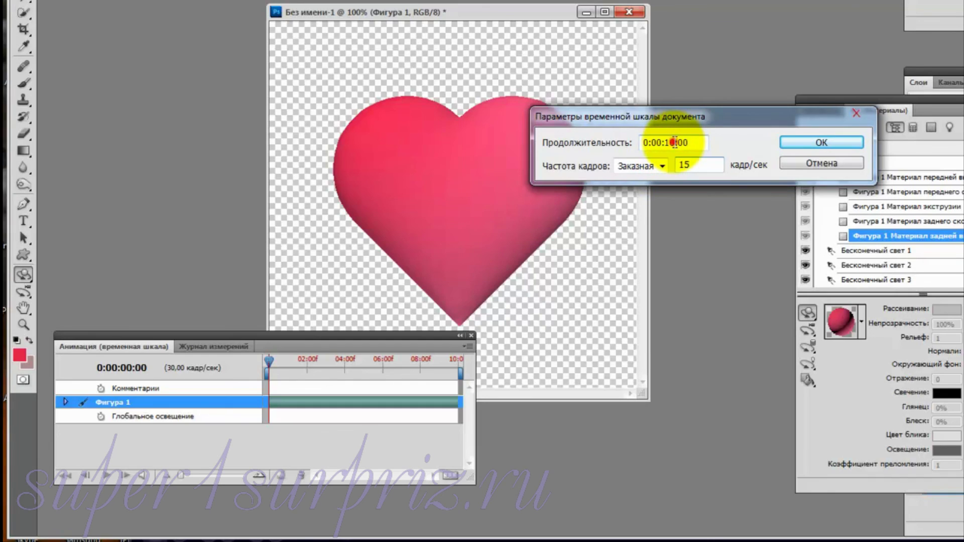
double_click(673, 143)
type("2")
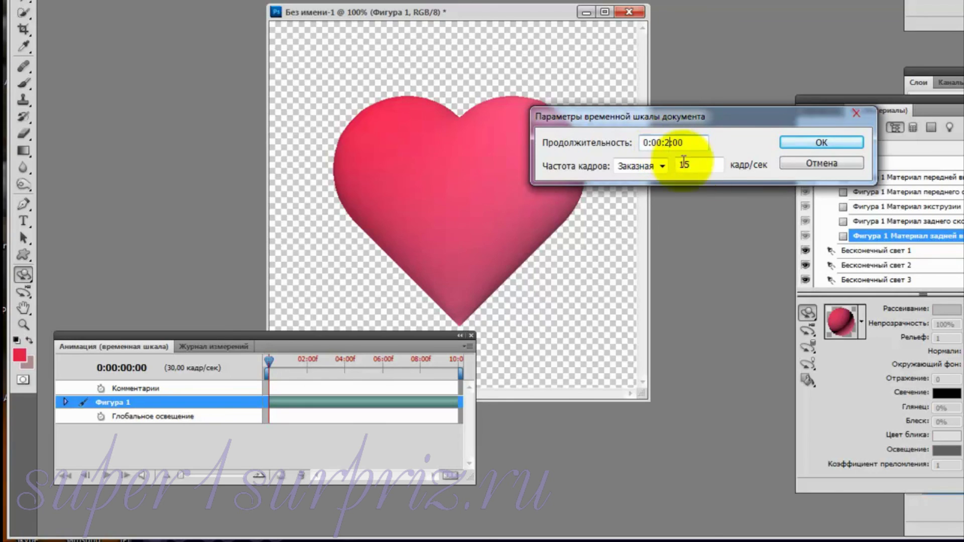
left_click(809, 142)
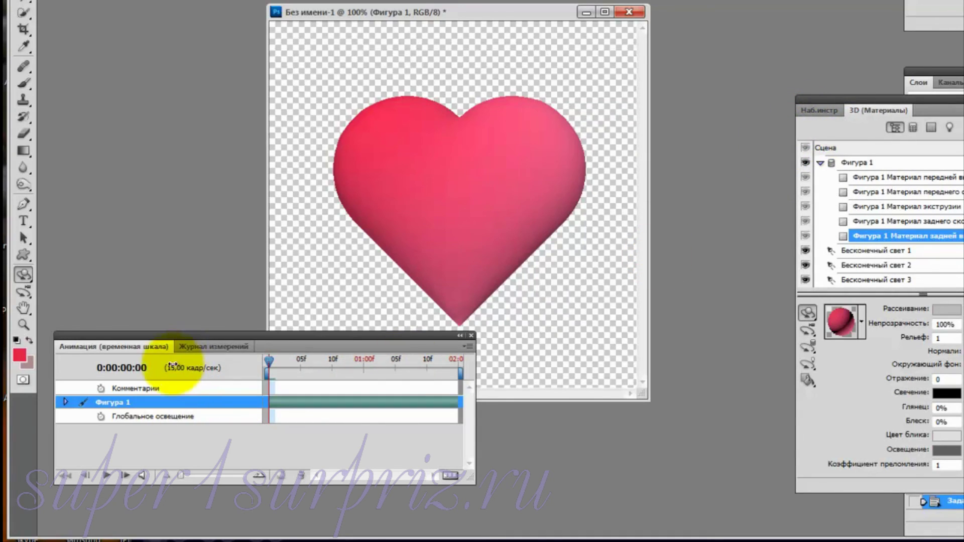
Expand Фигура 1 and set a 3D Object Position keyframe at frame 0.
left_click(65, 401)
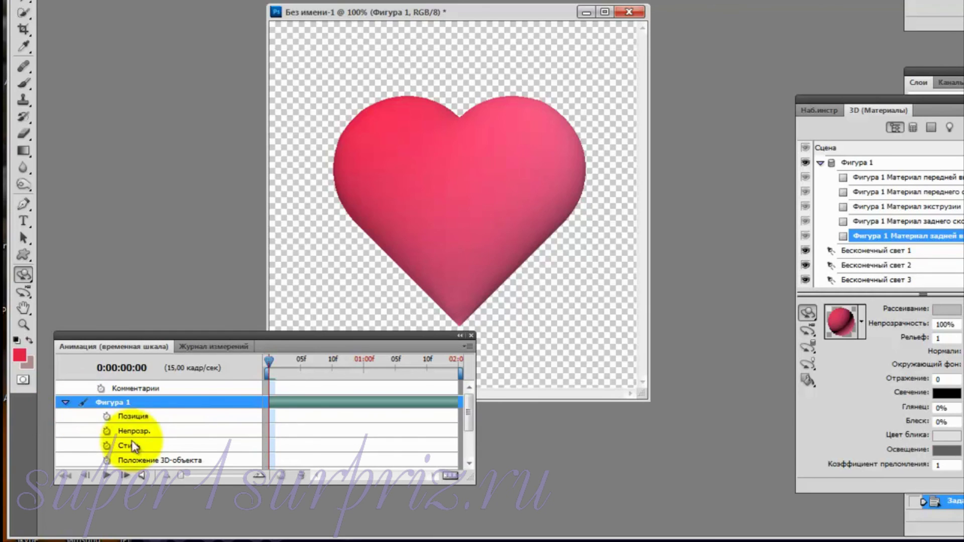
left_click_drag(468, 408, 462, 426)
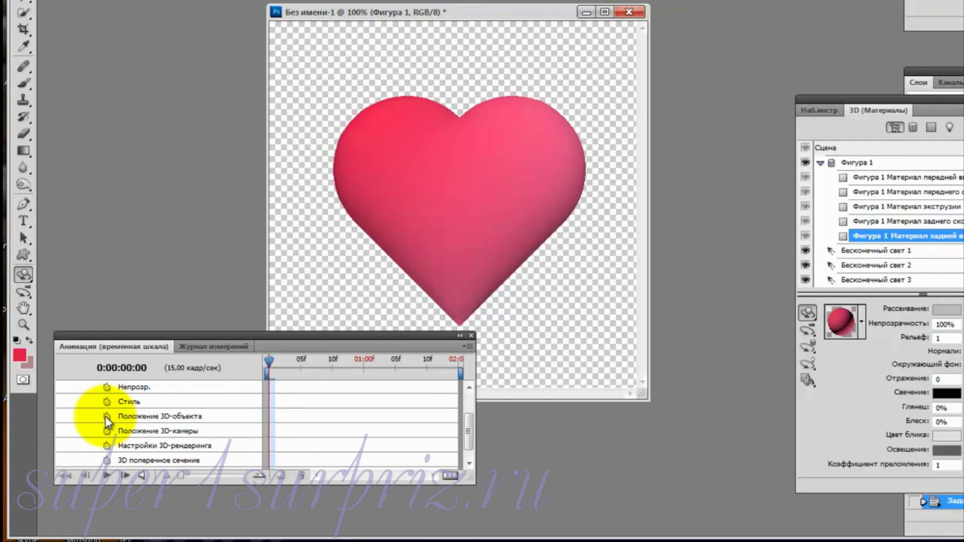
left_click(106, 416)
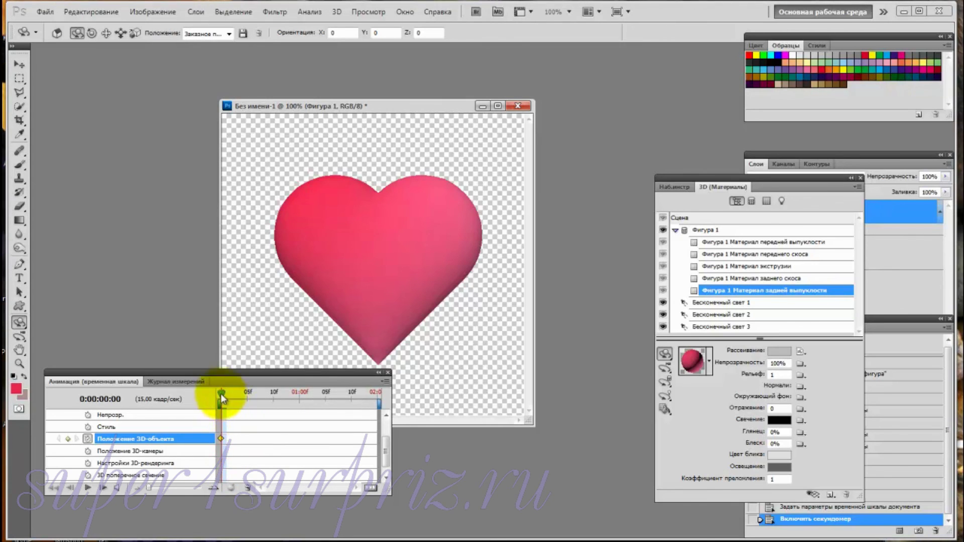
At the timeline's end, set Z orientation to 360 to create the end keyframe.
left_click_drag(222, 394, 393, 395)
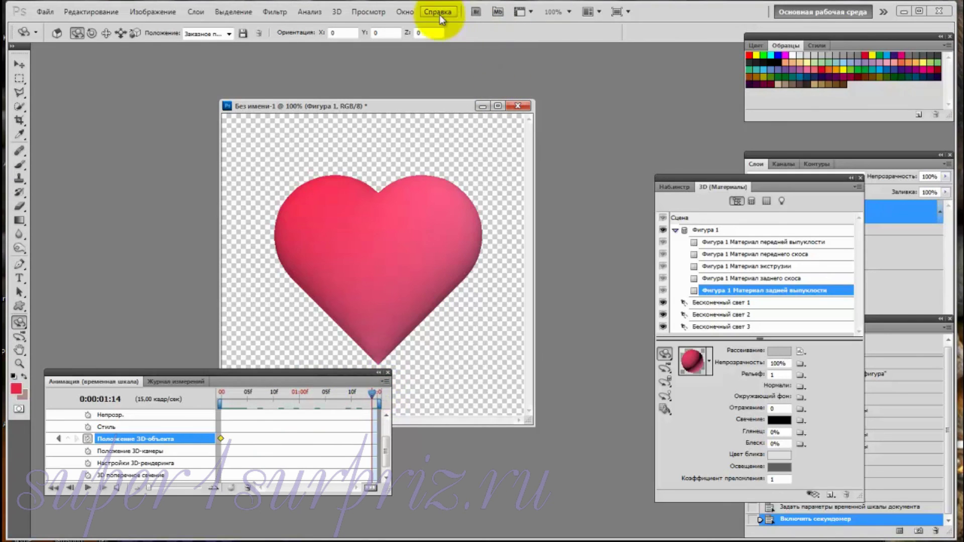
left_click(426, 32)
left_click_drag(426, 32, 401, 33)
type("360")
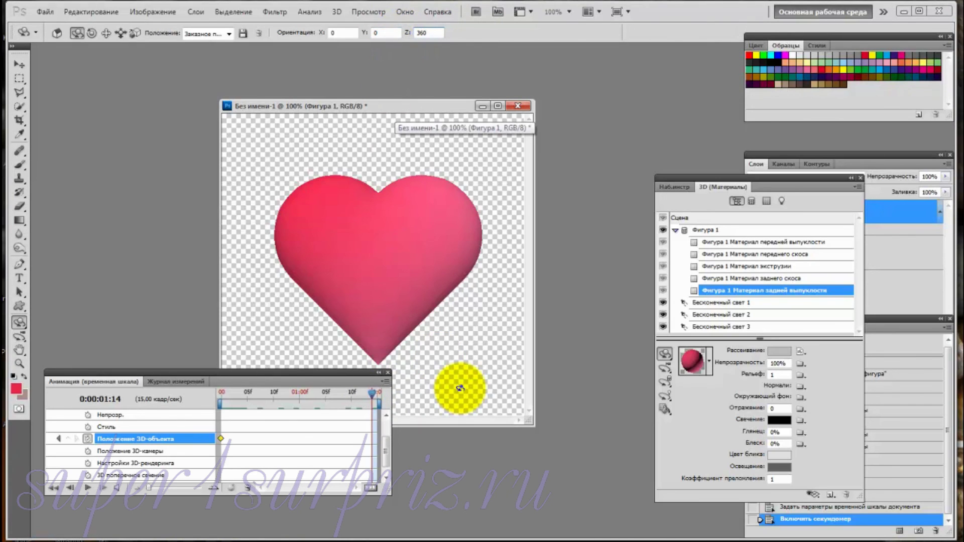
key("Return")
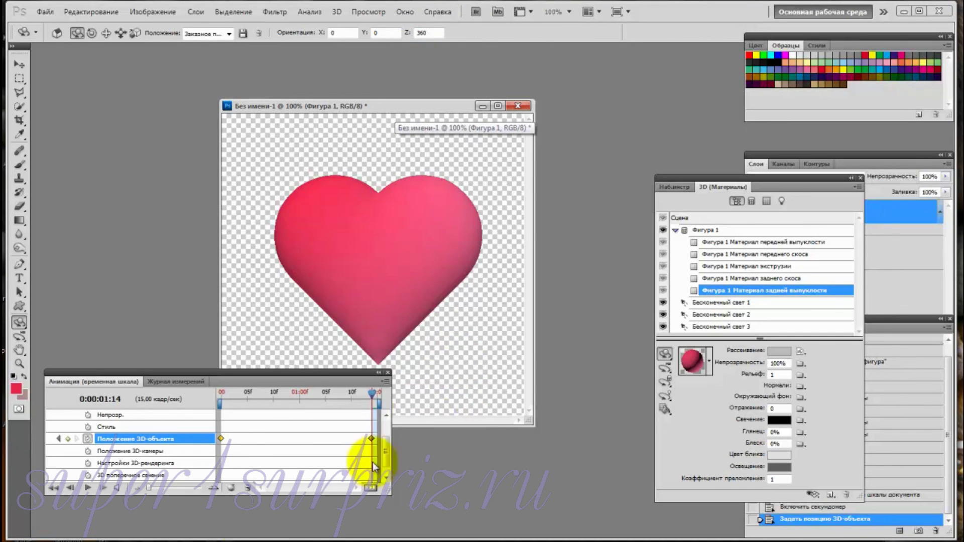
Play the spinning heart animation preview, then stop it.
left_click(86, 488)
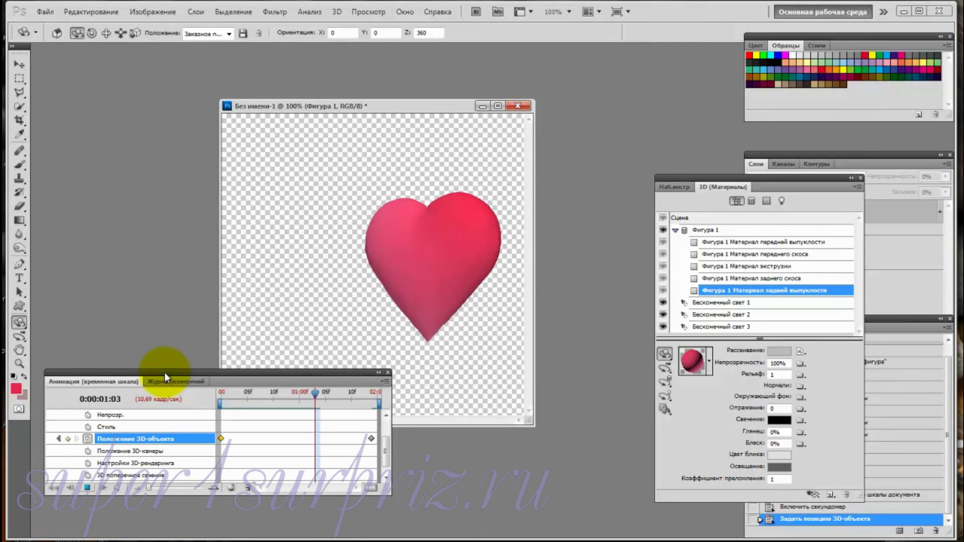
left_click_drag(164, 370, 165, 415)
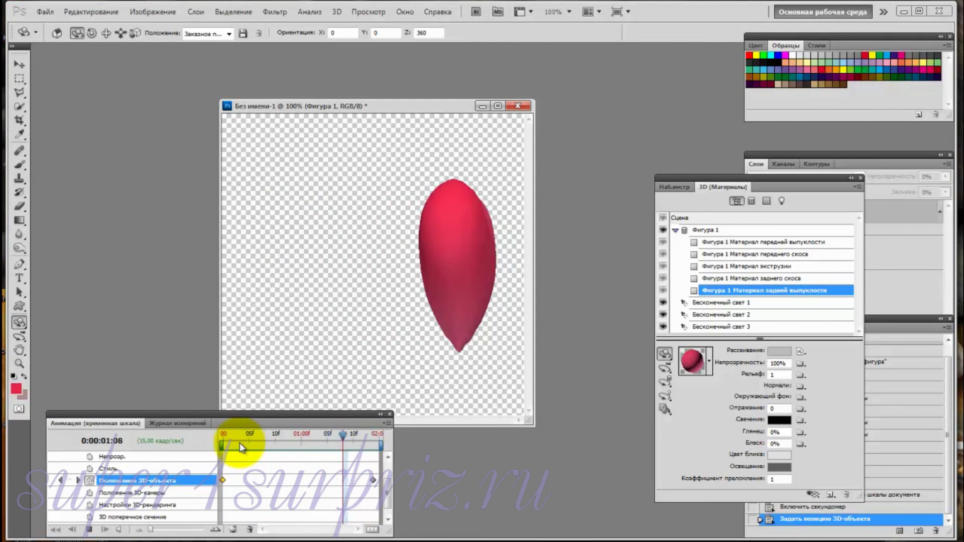
left_click_drag(125, 417, 124, 377)
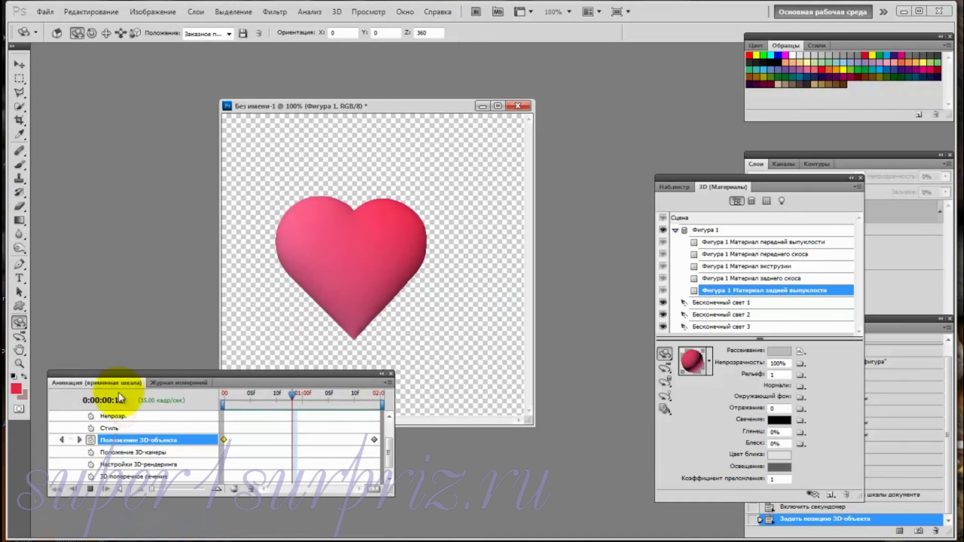
left_click(90, 489)
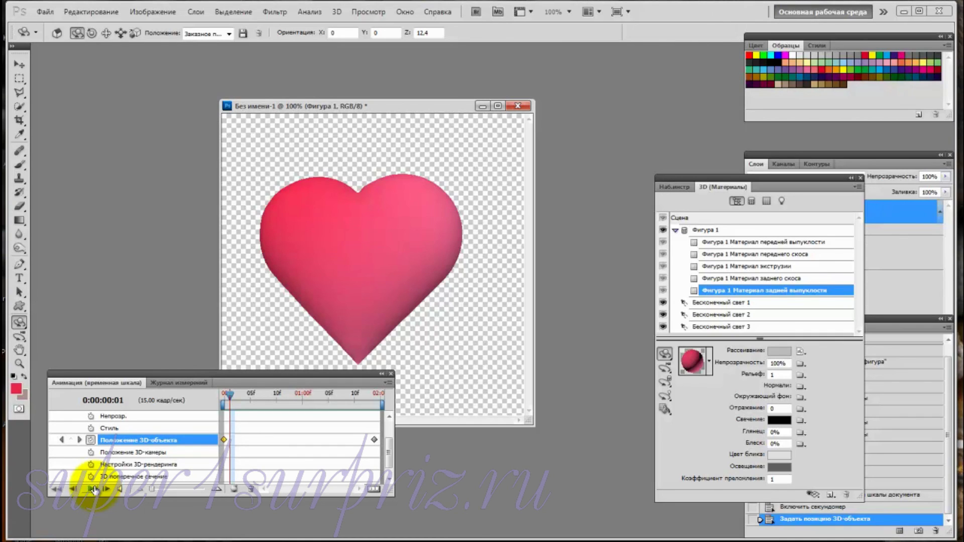
From frame 0, convert the animation's frames into layers (Кадр 0–29) and enlarge the Layers panel.
left_click(94, 490)
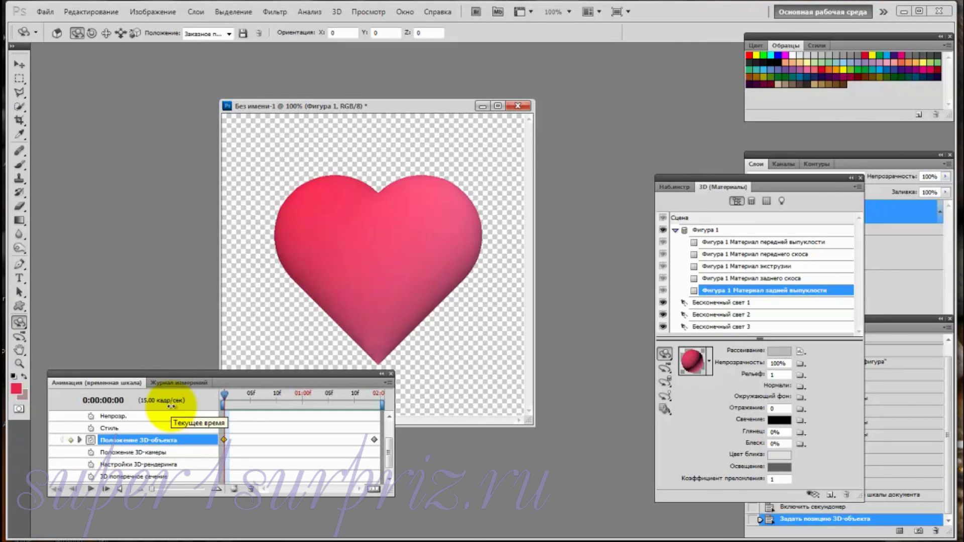
left_click(860, 177)
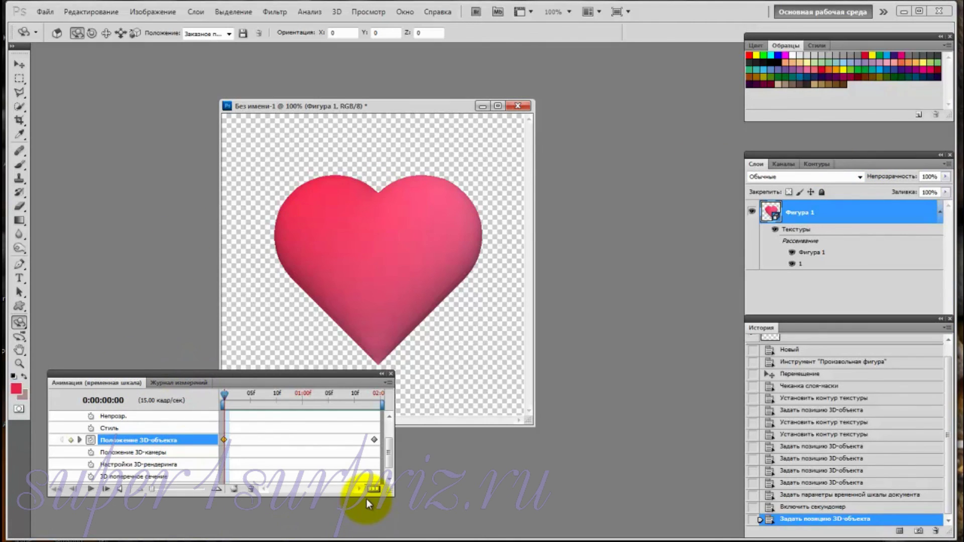
left_click(390, 382)
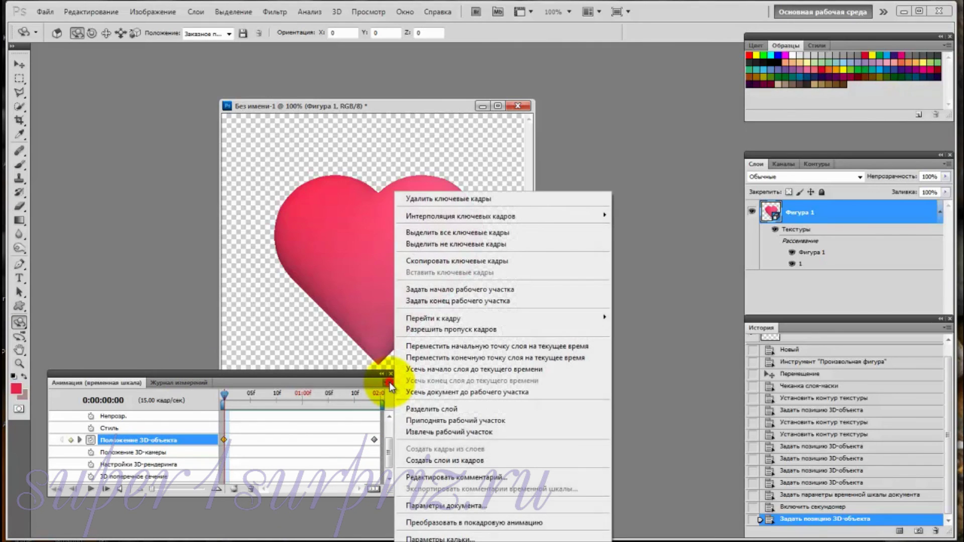
left_click(437, 461)
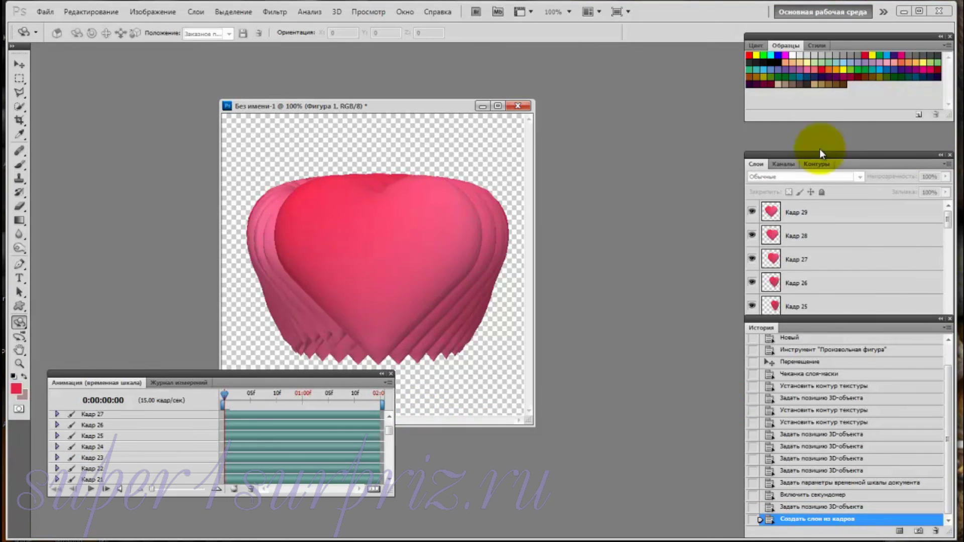
left_click(755, 164)
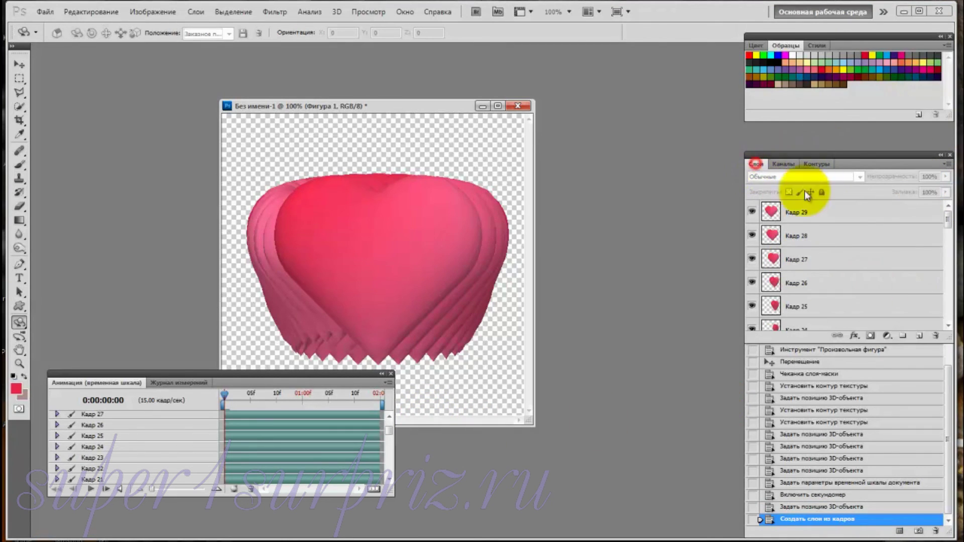
left_click_drag(948, 223, 948, 301)
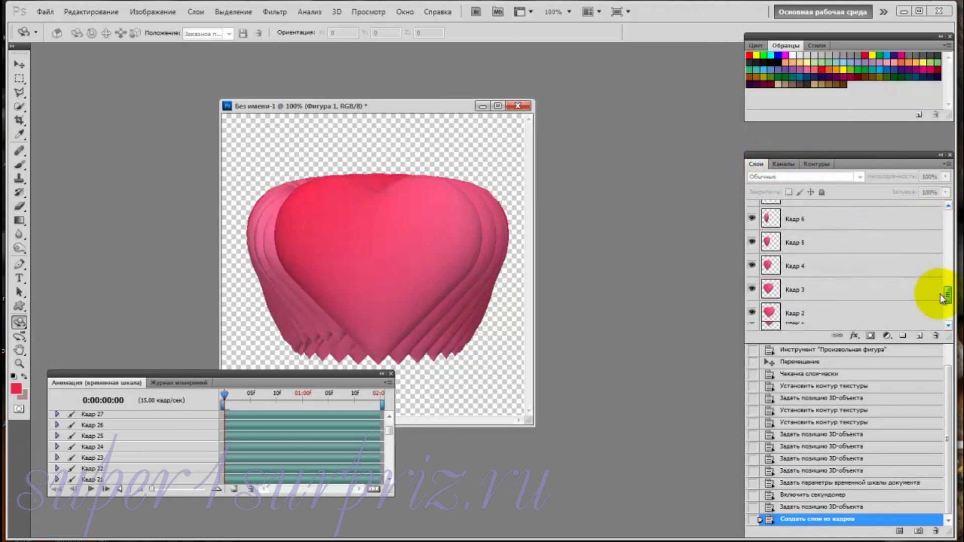
Delete the Фигура 1 3D layer and select all remaining Кадр frame layers.
left_click(929, 274)
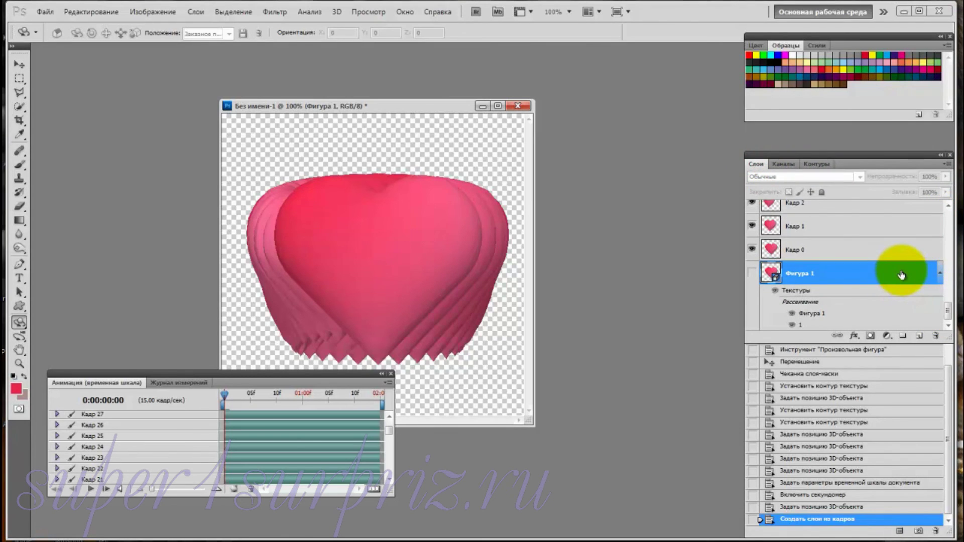
left_click_drag(926, 275, 935, 341)
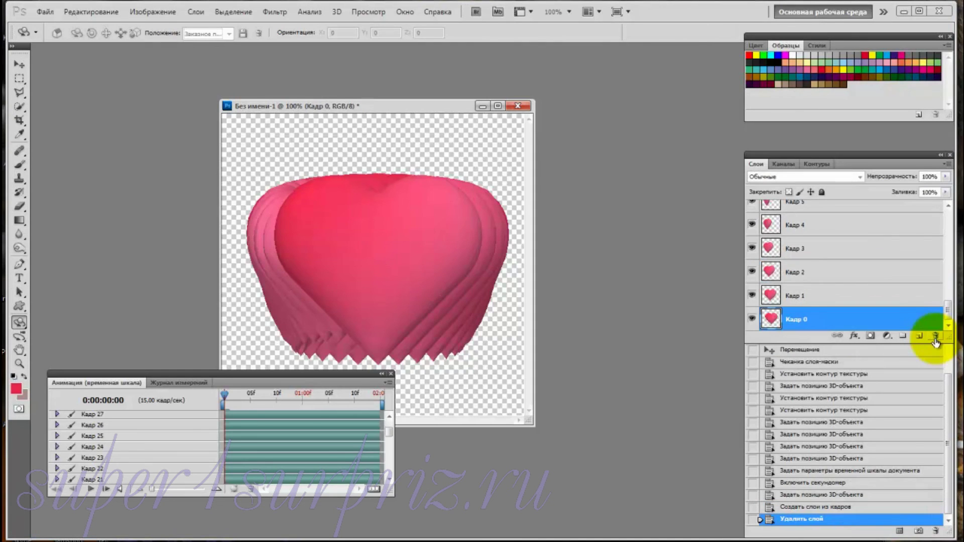
mouse_move(318, 231)
left_mouse_down()
mouse_move(351, 182)
mouse_move(404, 302)
mouse_move(408, 287)
left_mouse_up()
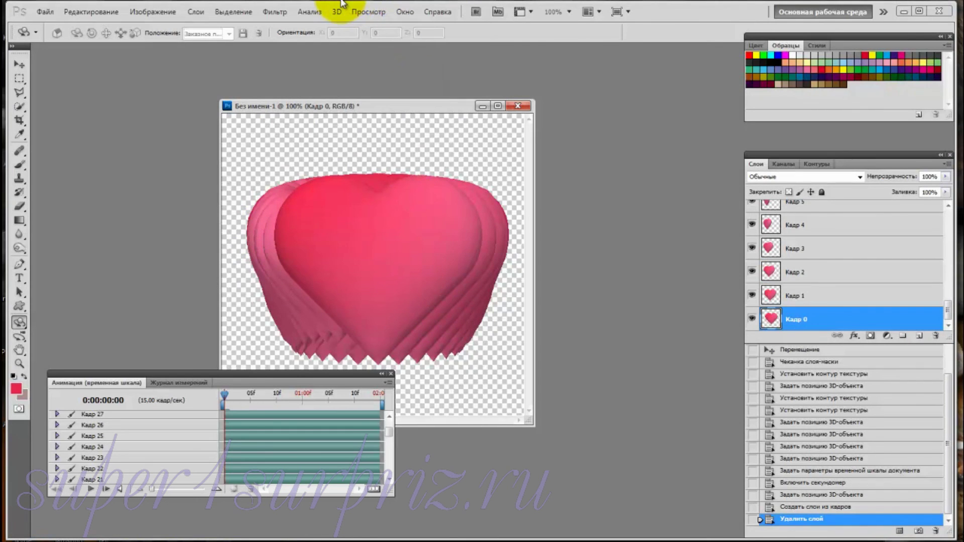
left_click(227, 11)
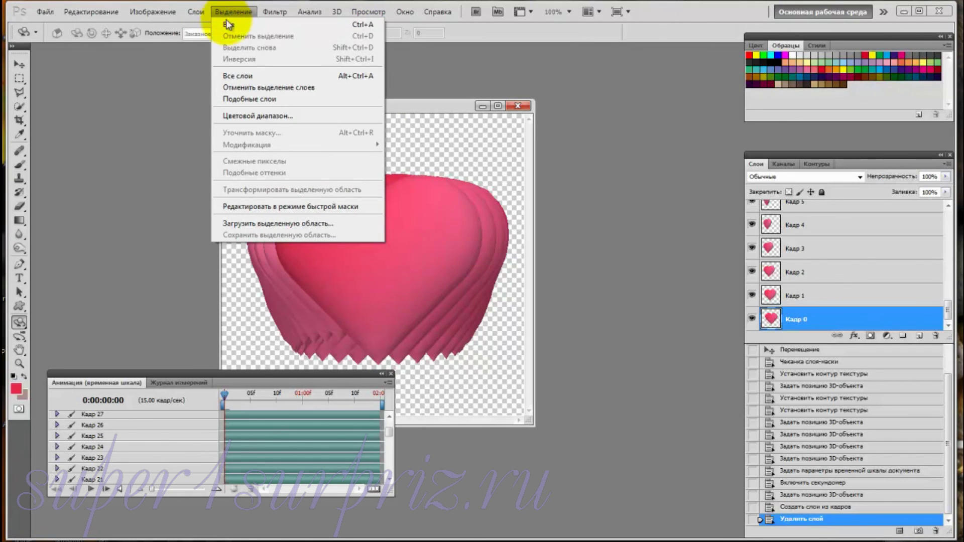
left_click(231, 76)
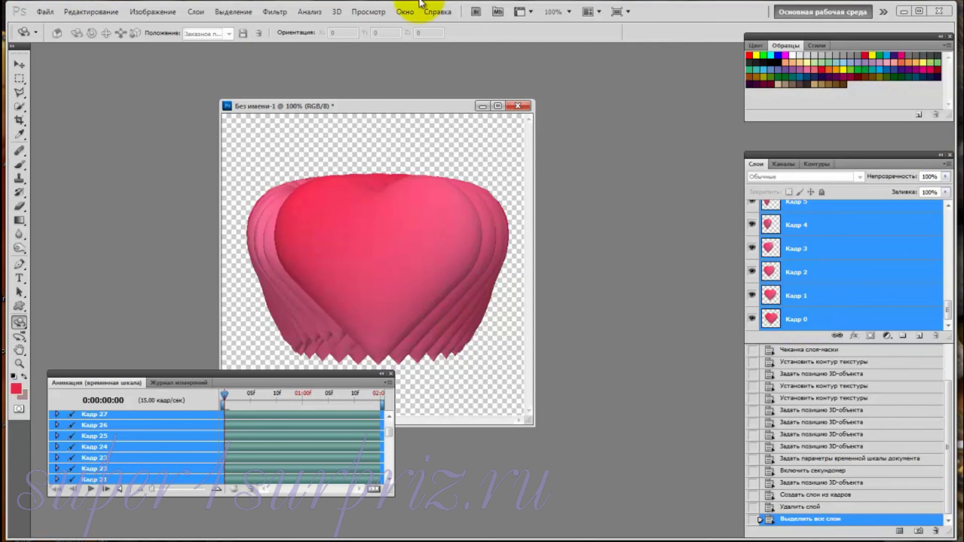
Align all frame layers on Vertical Centers and Horizontal Centers.
left_click(197, 12)
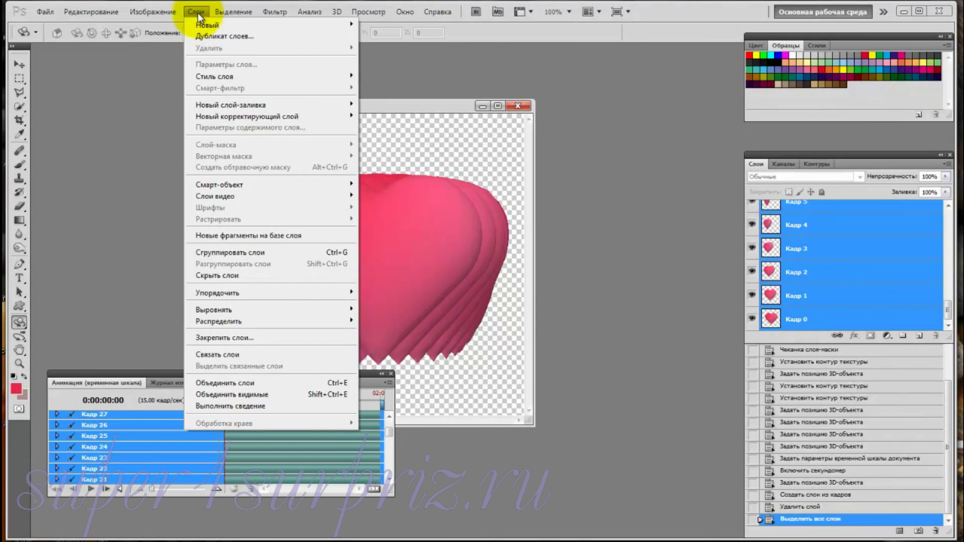
mouse_move(214, 309)
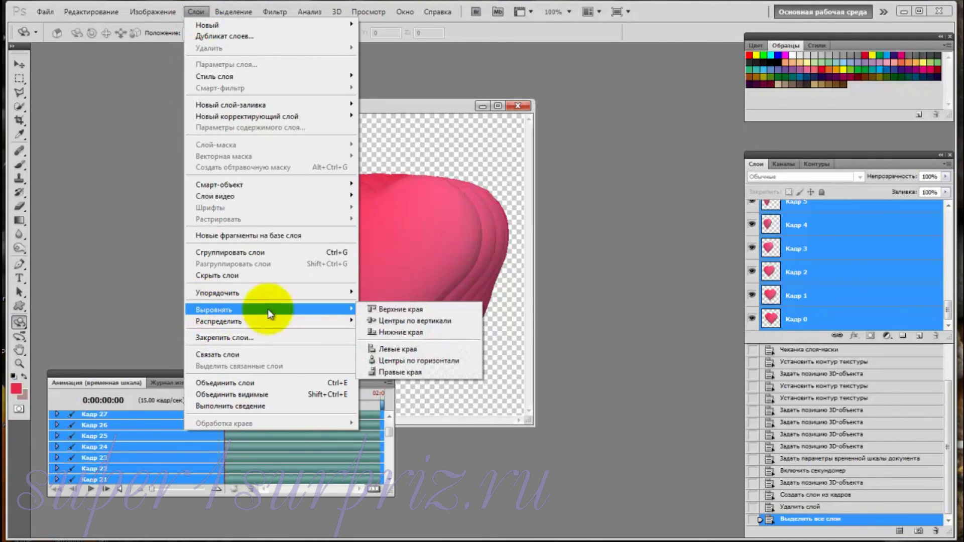
left_click(444, 322)
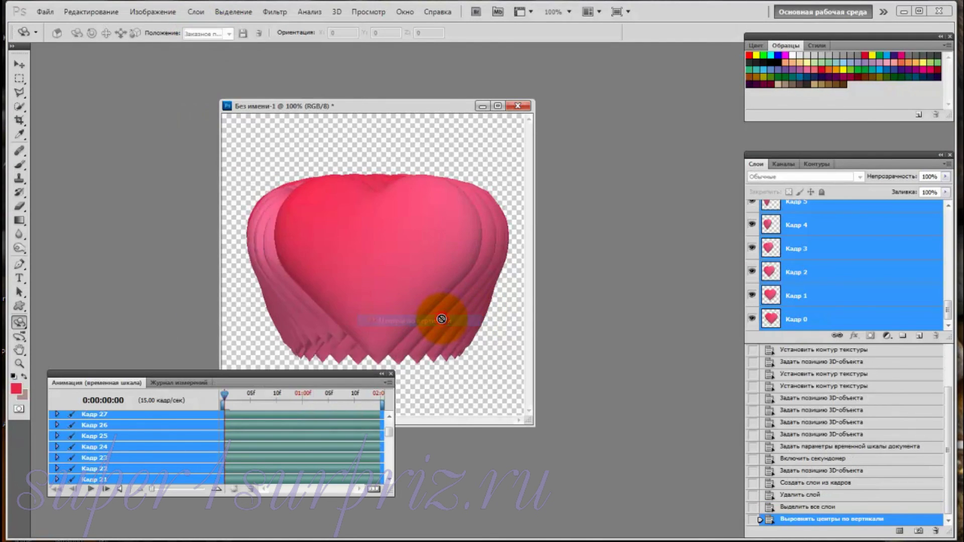
left_click(199, 13)
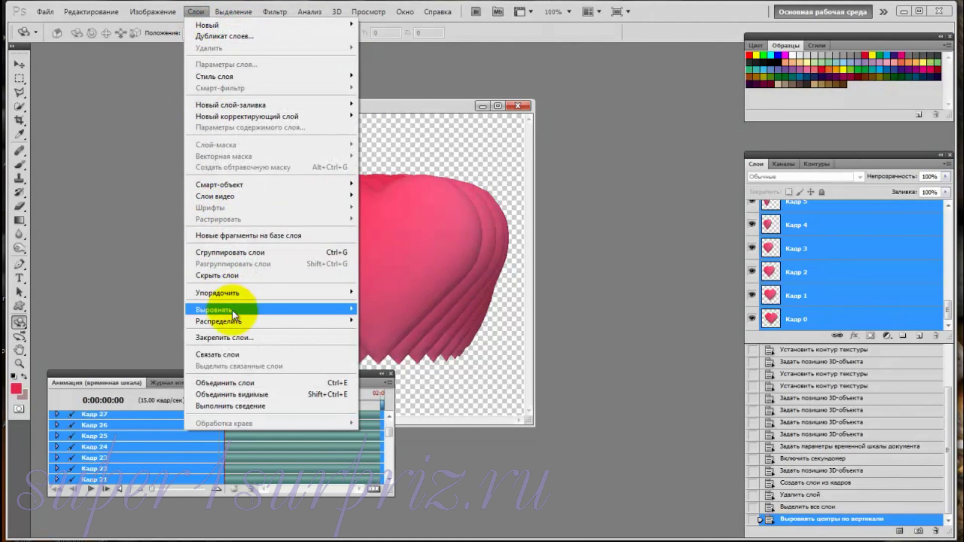
mouse_move(214, 309)
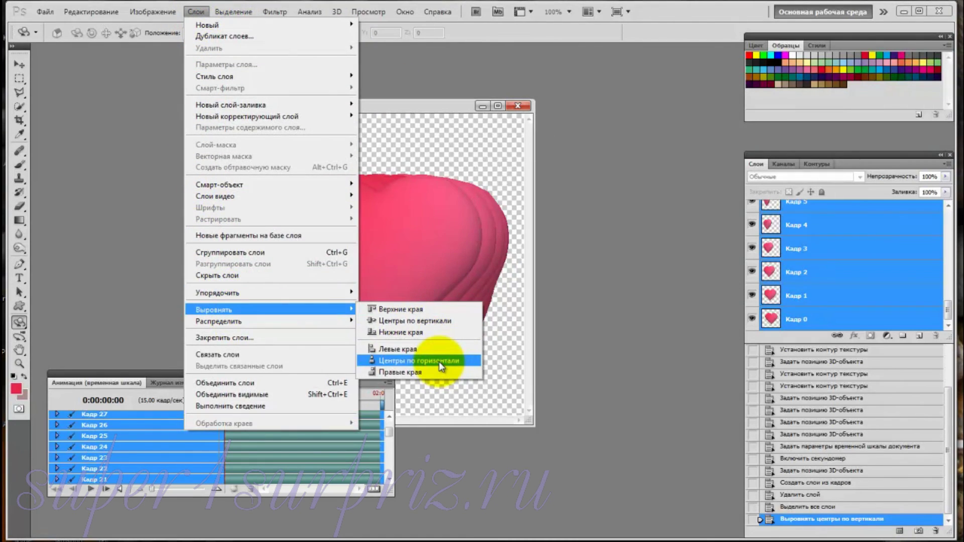
left_click(440, 364)
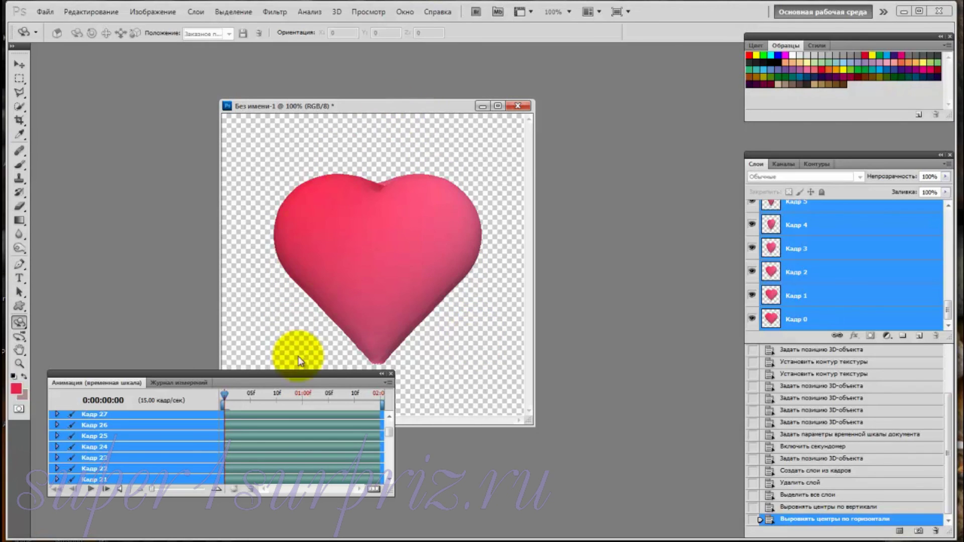
left_click(389, 384)
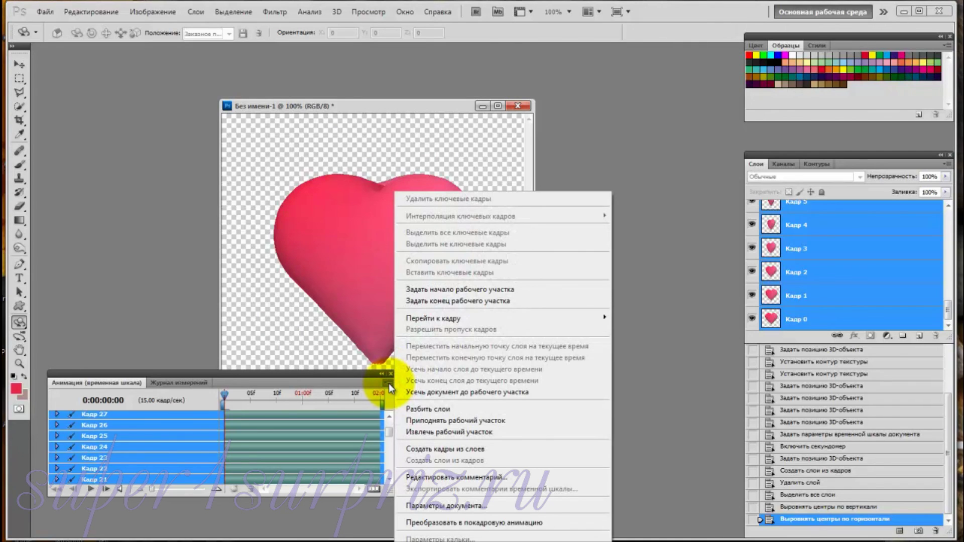
Convert the stacked heart layers into animation frames and play and stop a preview of the spin.
left_click(444, 451)
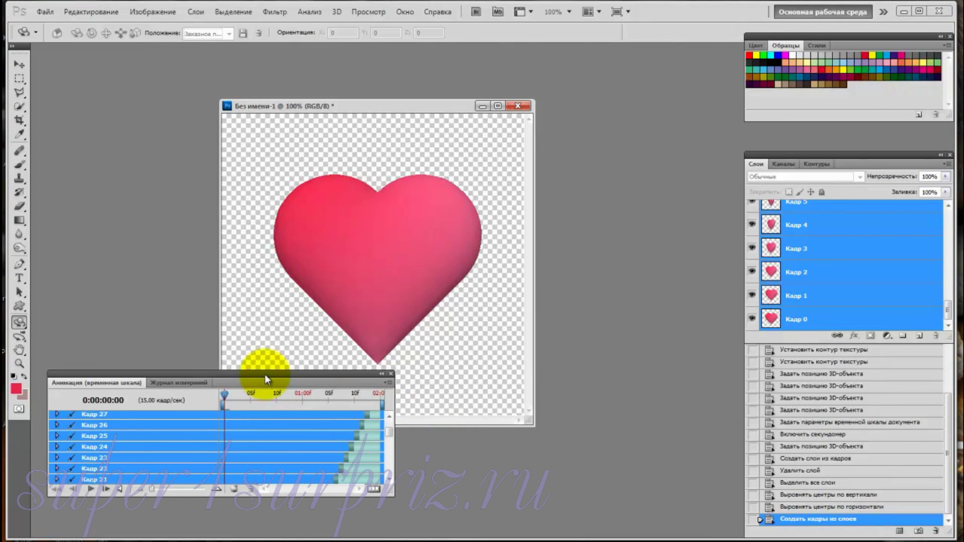
left_click_drag(264, 374, 265, 415)
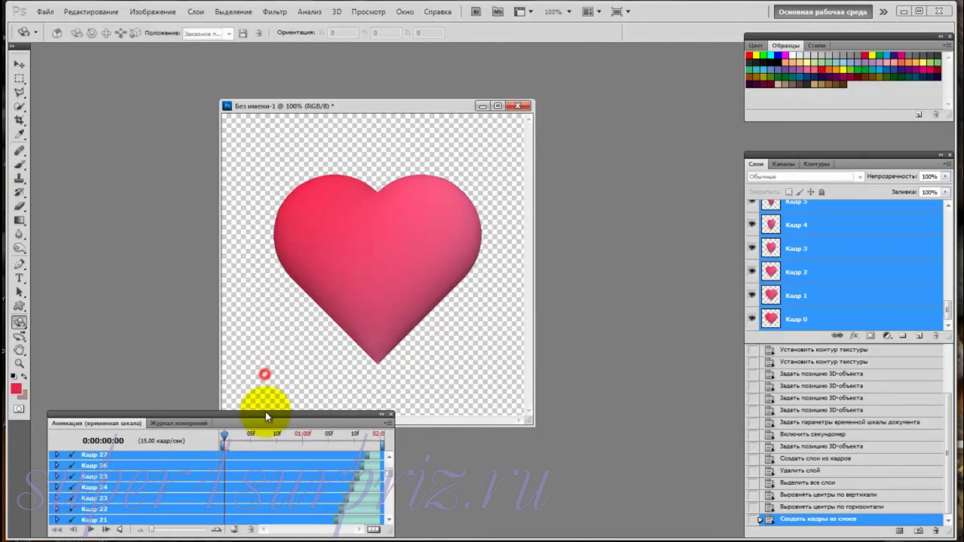
left_click(91, 530)
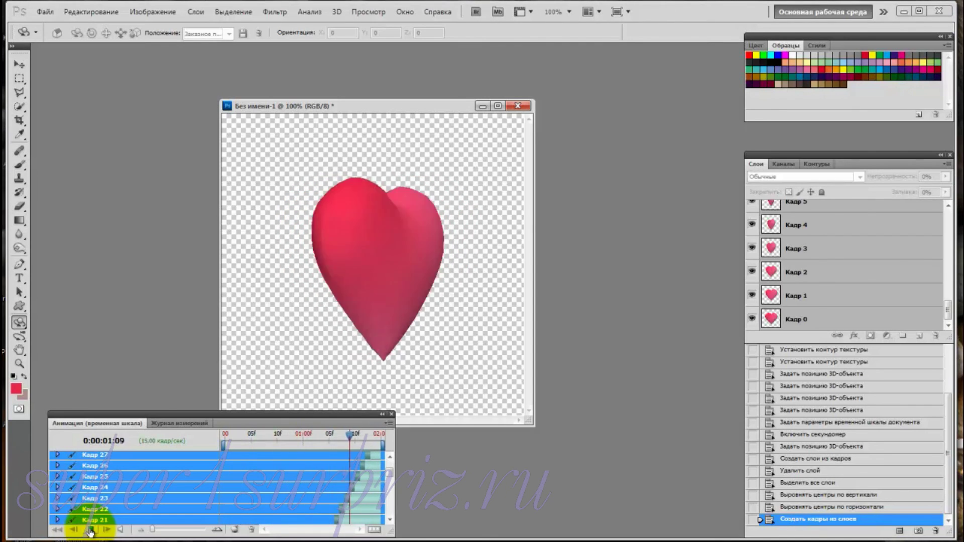
left_click(90, 530)
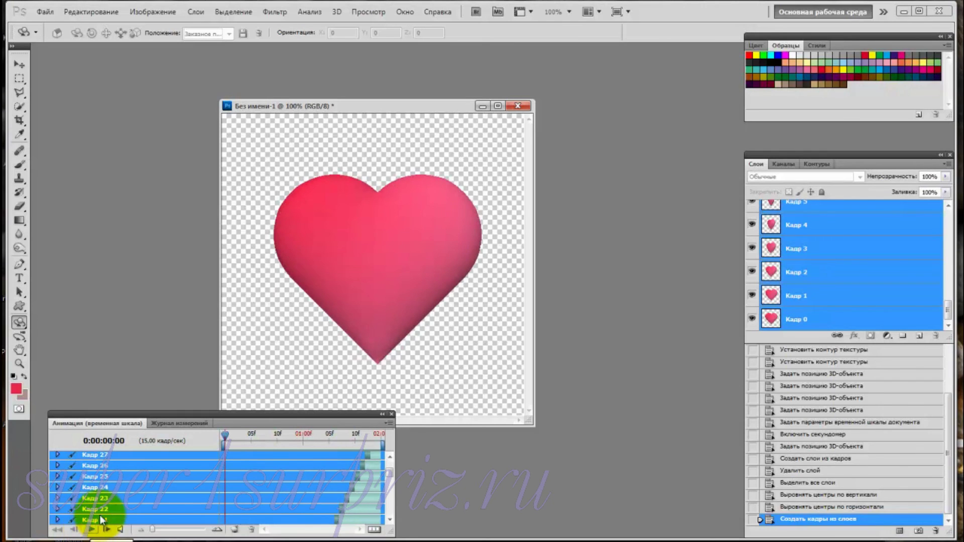
left_click_drag(161, 491, 156, 449)
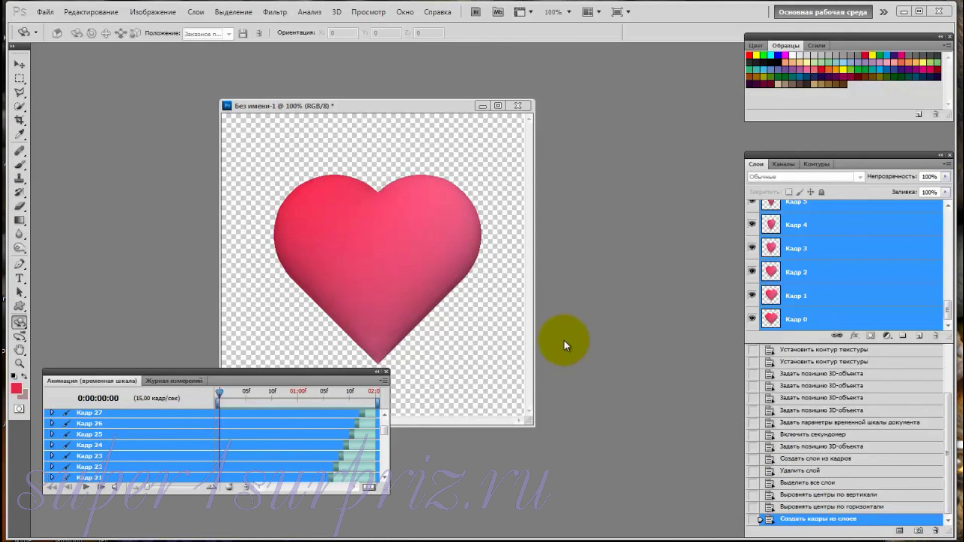
left_click_drag(314, 372, 314, 414)
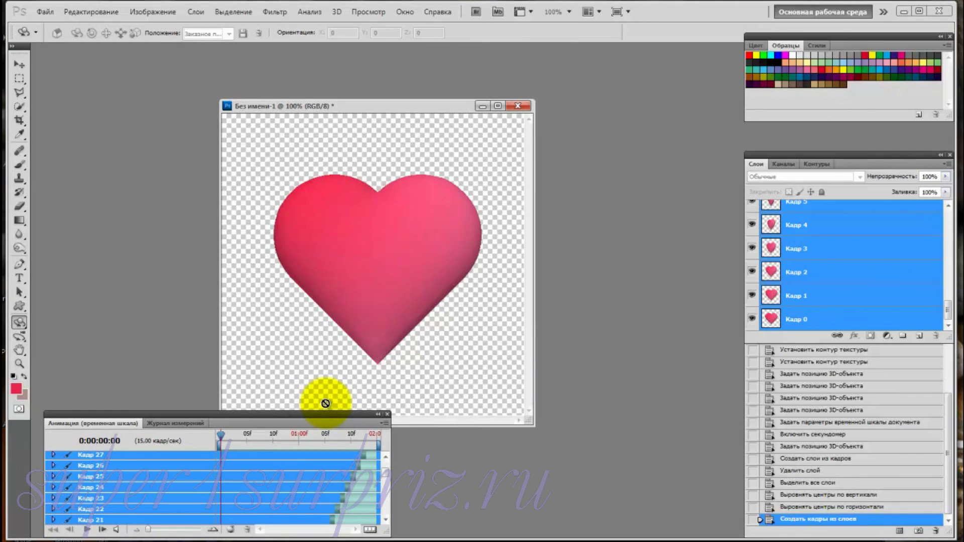
Trim the canvas on all sides based on transparent pixels.
left_click(153, 11)
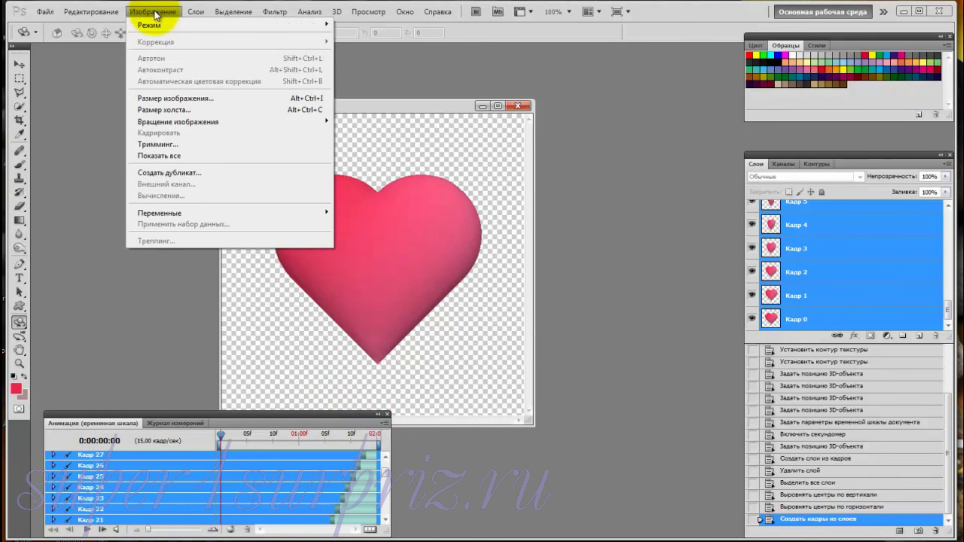
left_click(150, 145)
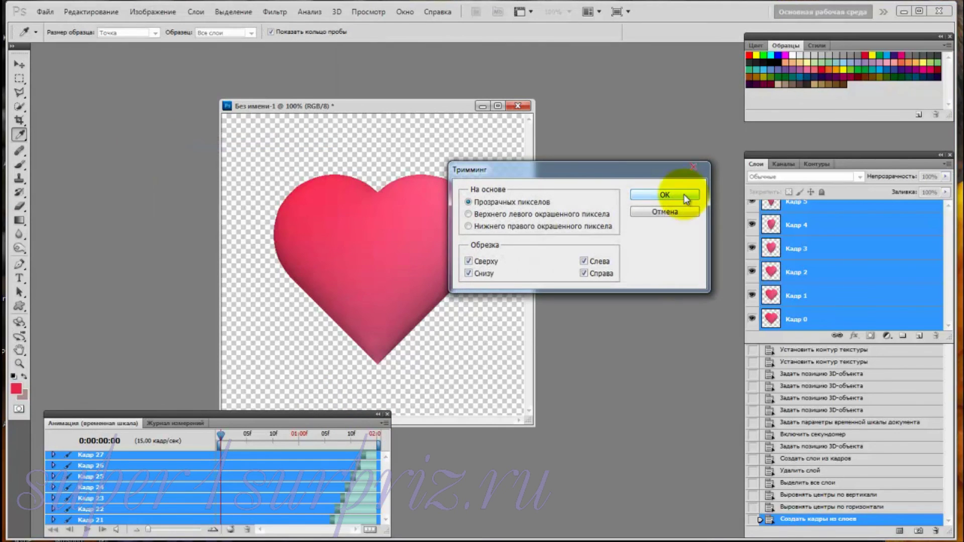
left_click(683, 194)
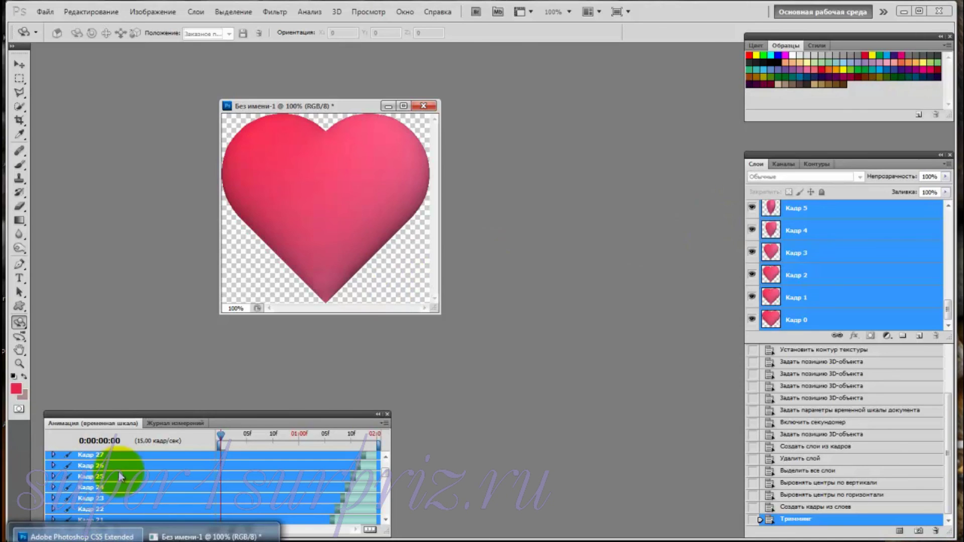
Replay the trimmed animation and stop it with the heart edge-on at 0:00:01:07.
left_click(87, 530)
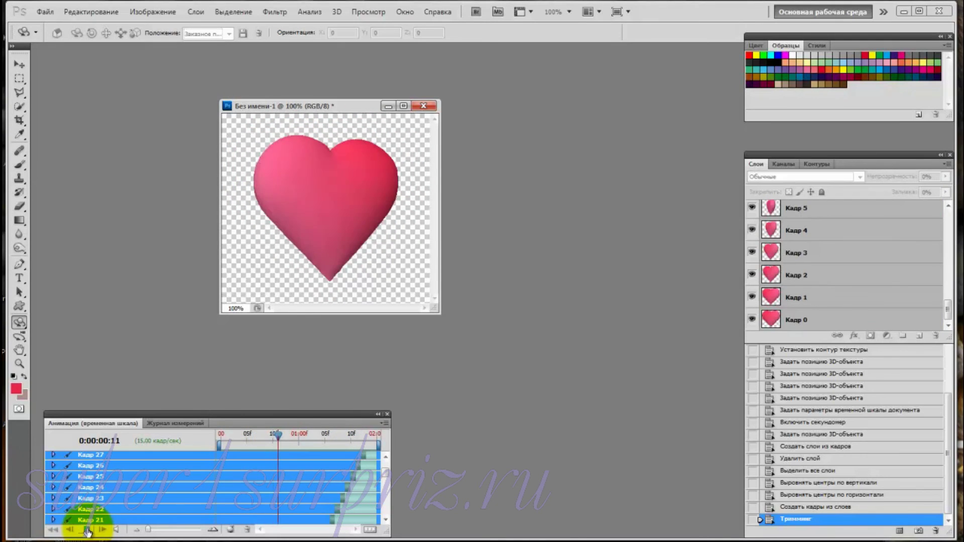
left_click(87, 530)
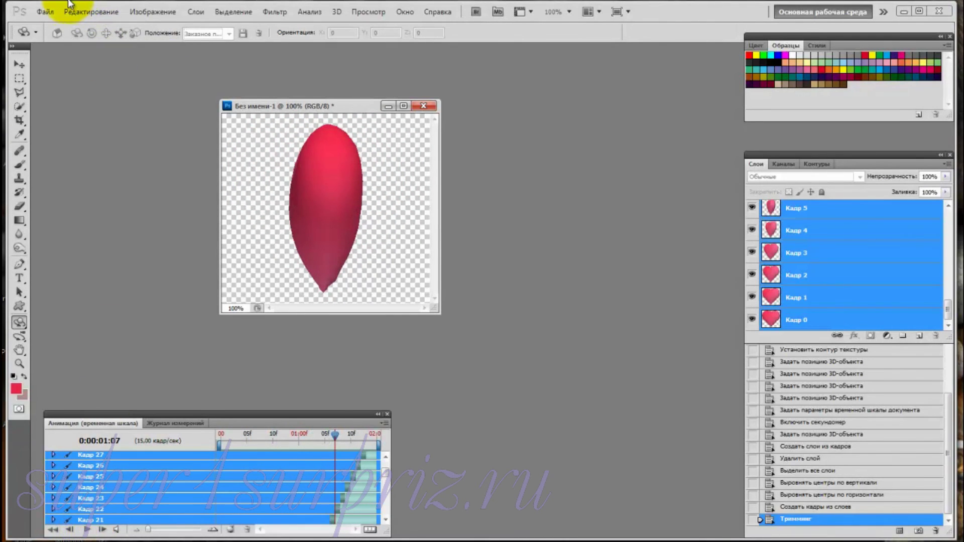
left_click(47, 13)
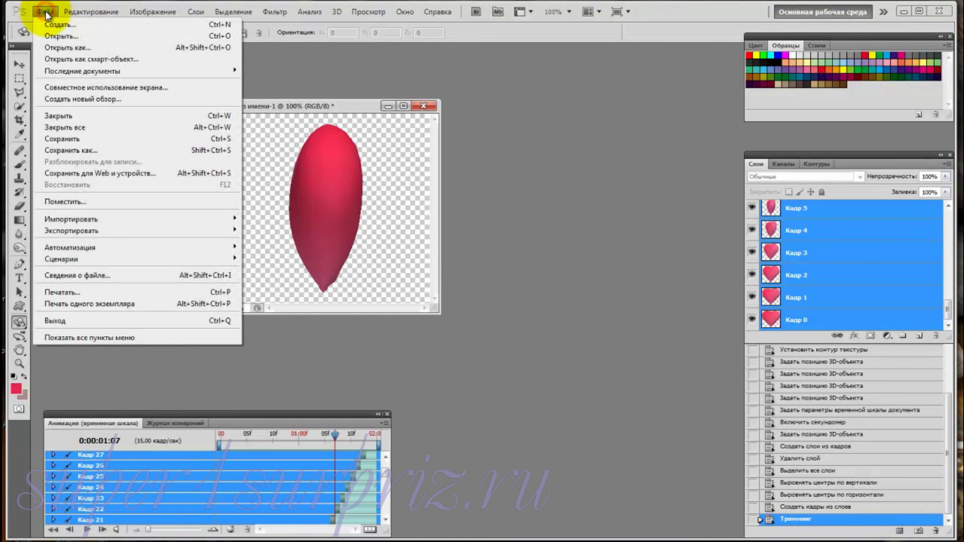
Export the animation via Save for Web as a transparent GIF named s1, accepting the filename warning.
left_click(71, 174)
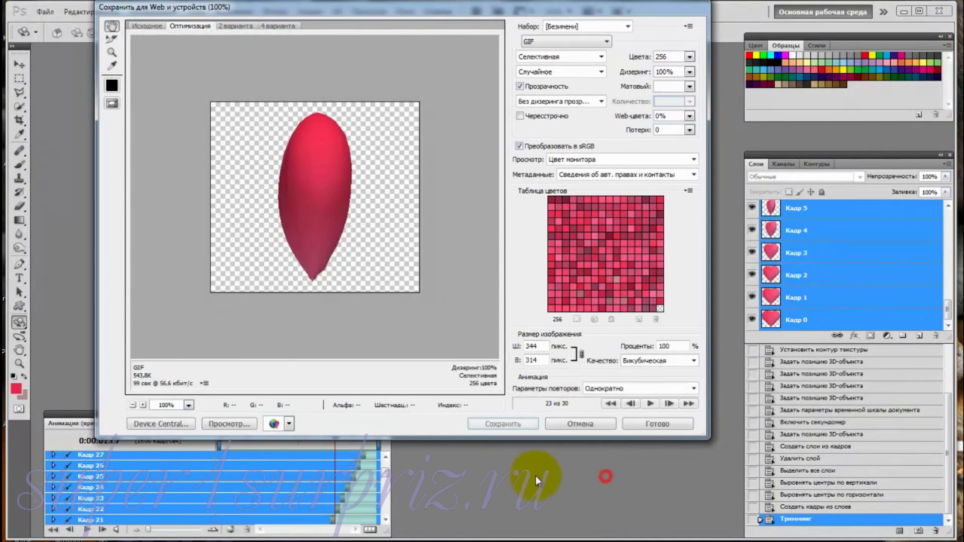
left_click(507, 424)
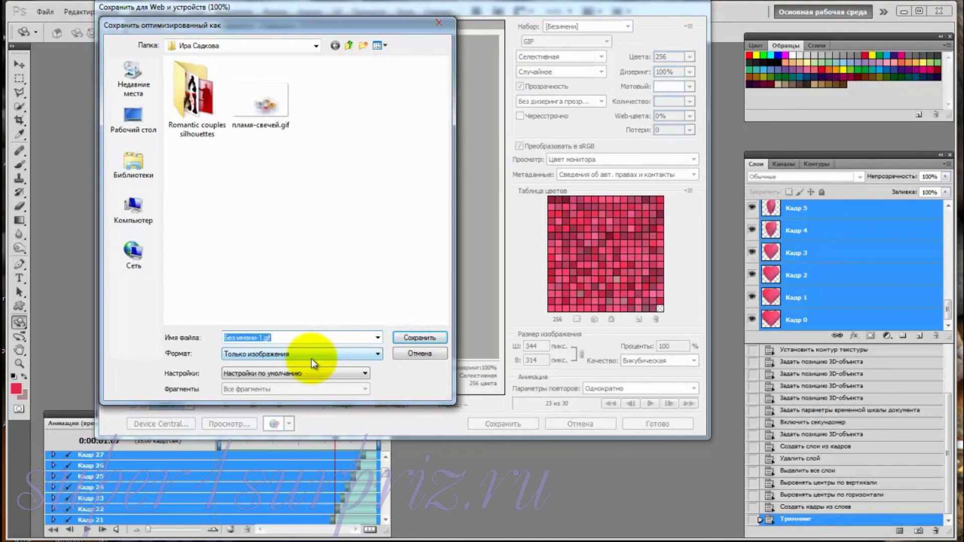
type("s")
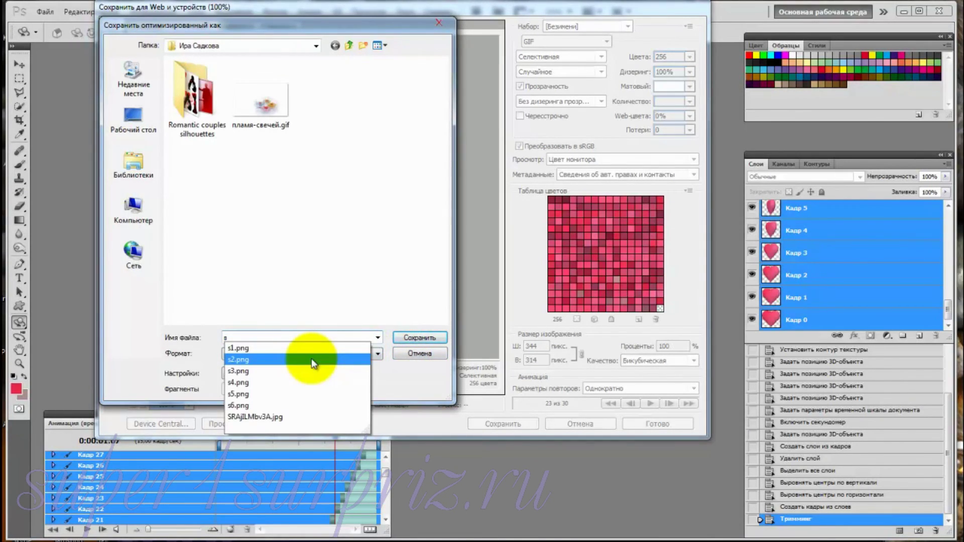
type("1")
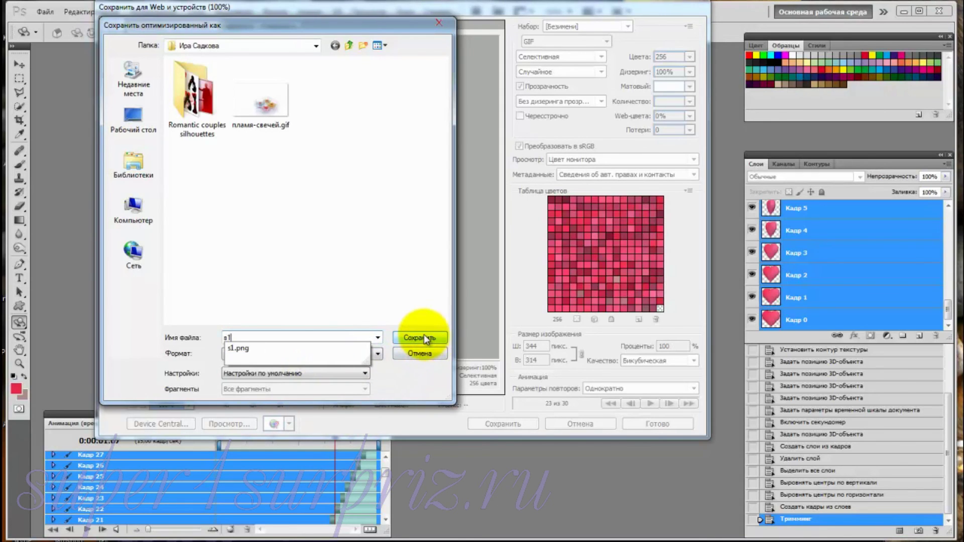
left_click(425, 339)
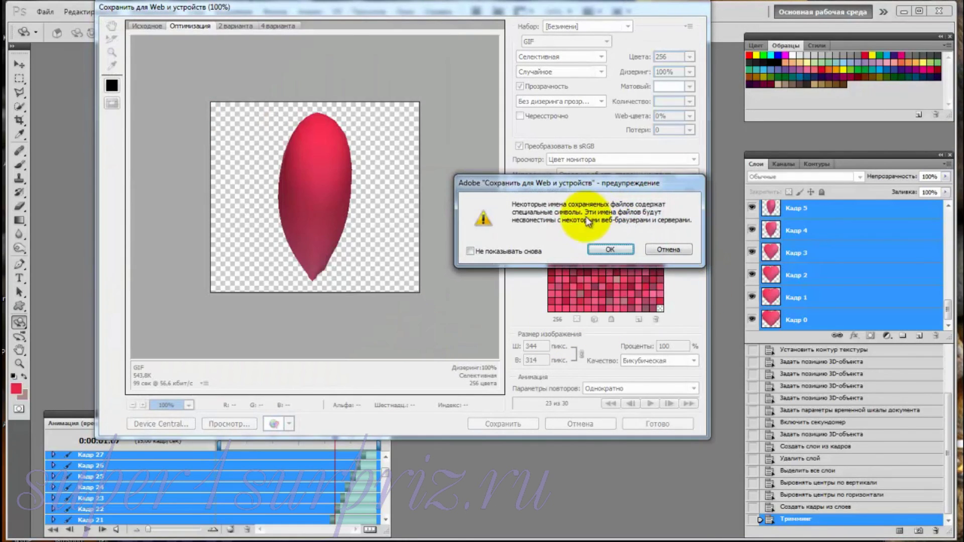
left_click(601, 251)
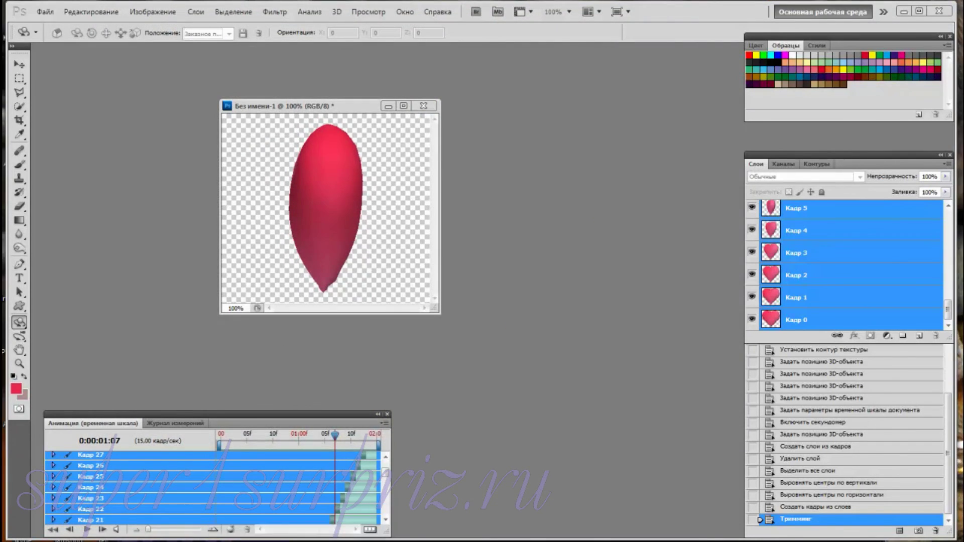
key("alt+Tab")
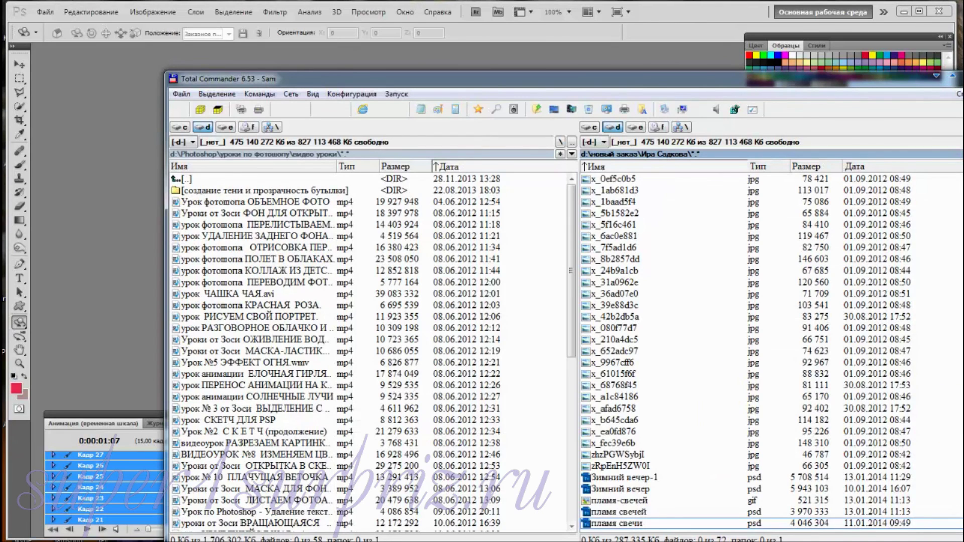
Open s1.gif in Total Commander to watch the heart spin, then close the viewer and return to Photoshop.
scroll(959, 416, "up", 7)
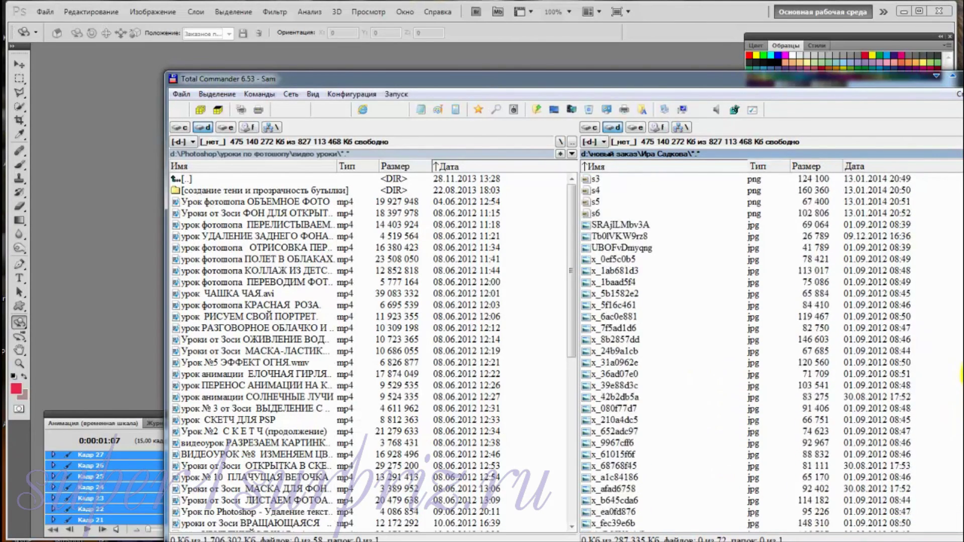
scroll(959, 307, "down", 2)
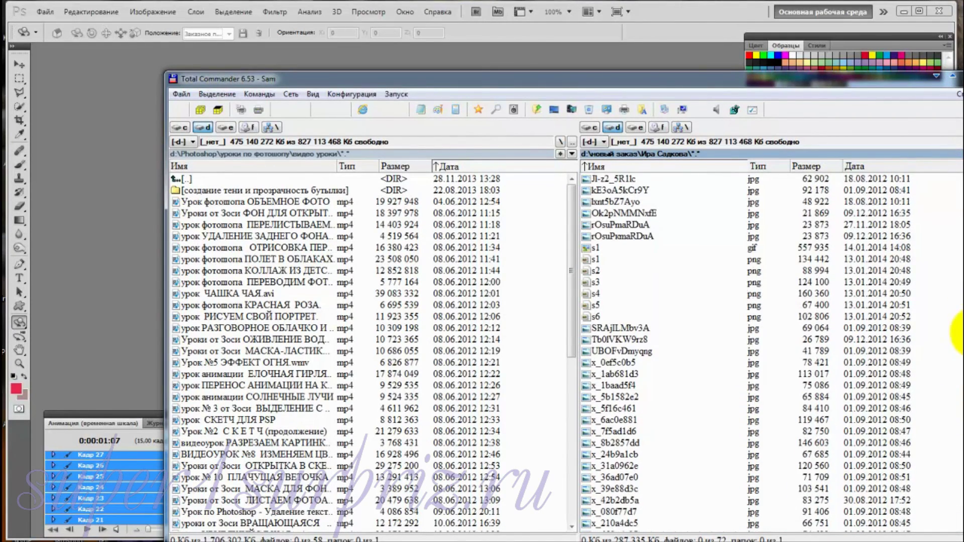
double_click(595, 246)
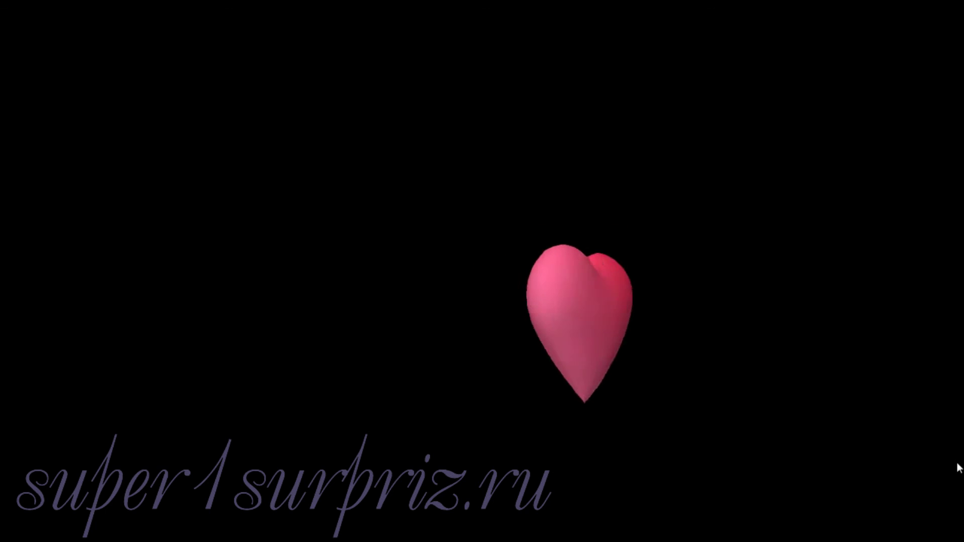
left_click(932, 458)
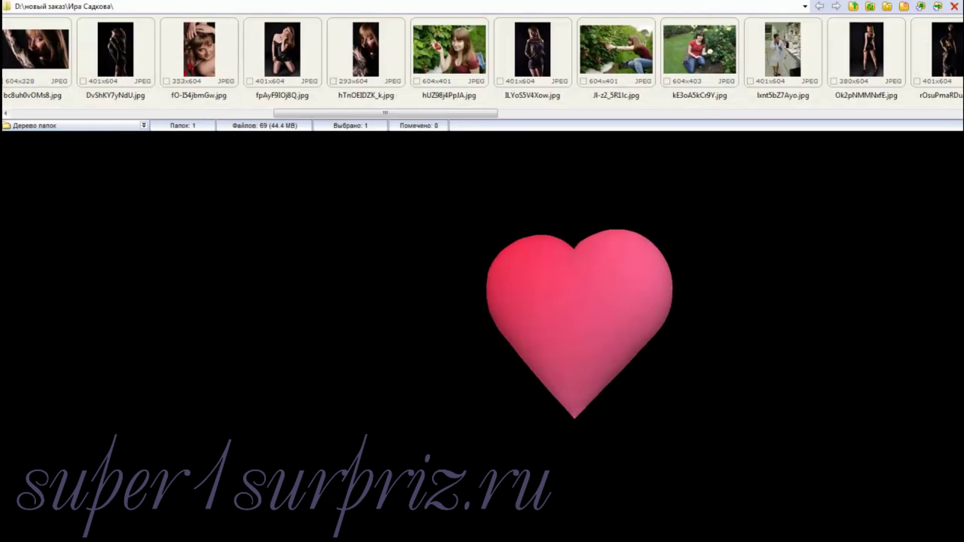
key("Escape")
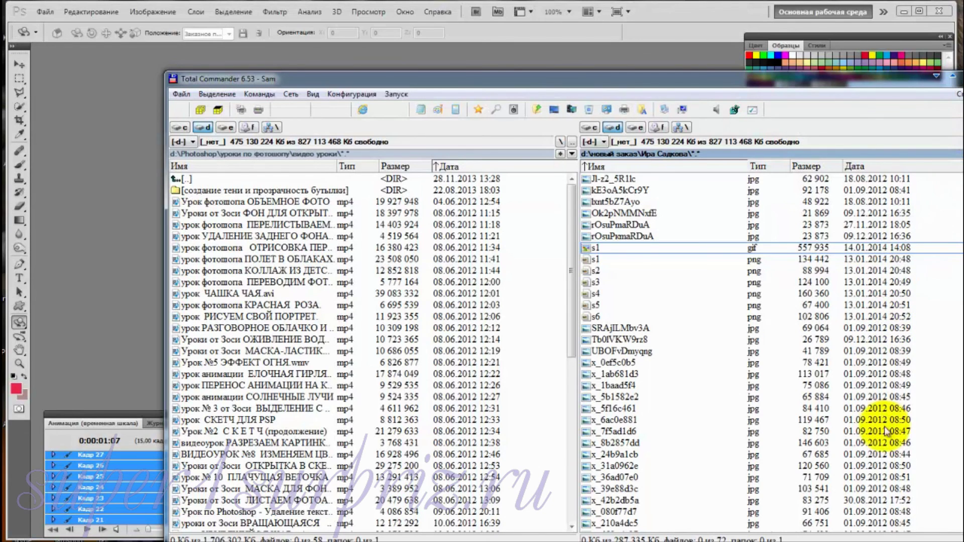
left_click(953, 77)
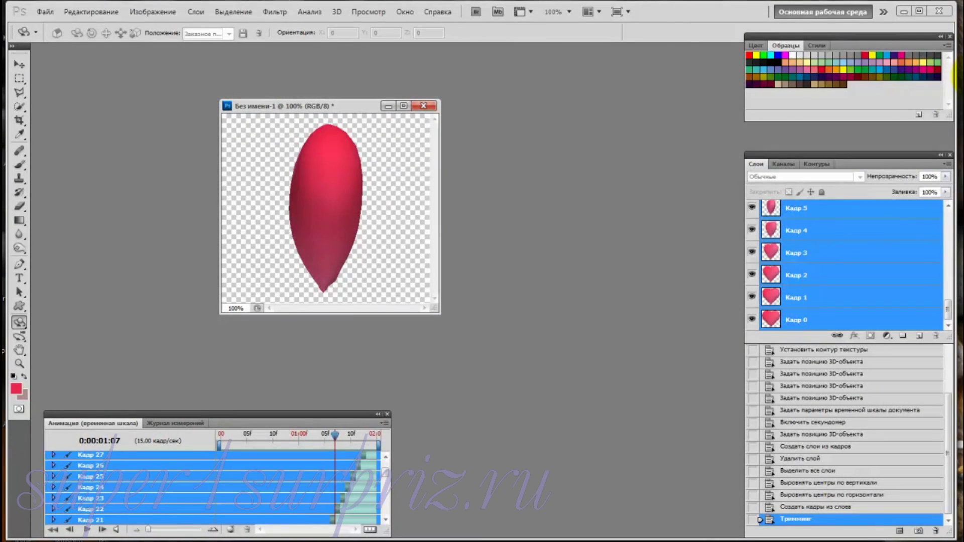